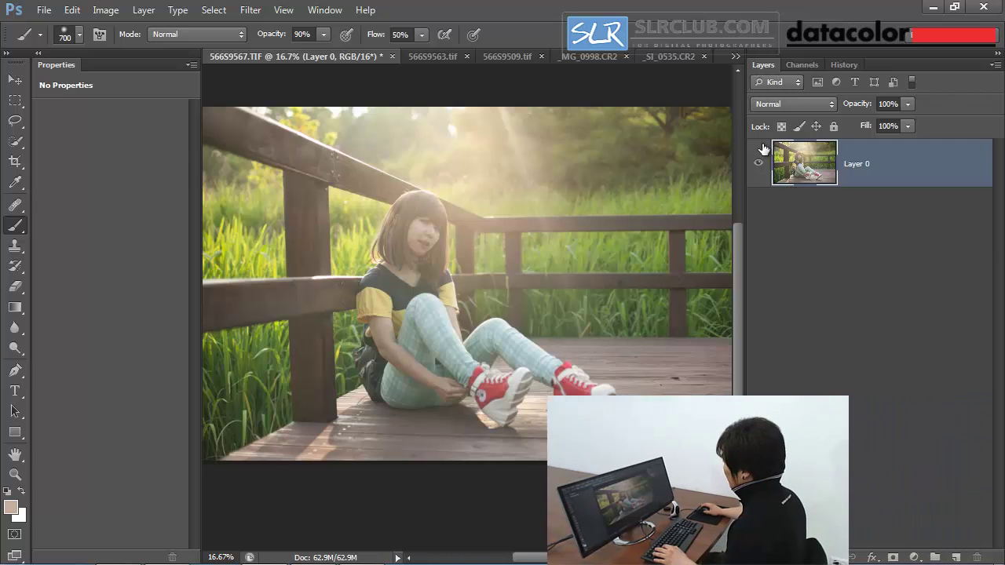
Add a Curves adjustment layer above Layer 0 and shape an S-curve with a 68/44 shadow point and the black point lifted to output 14.
left_click(914, 557)
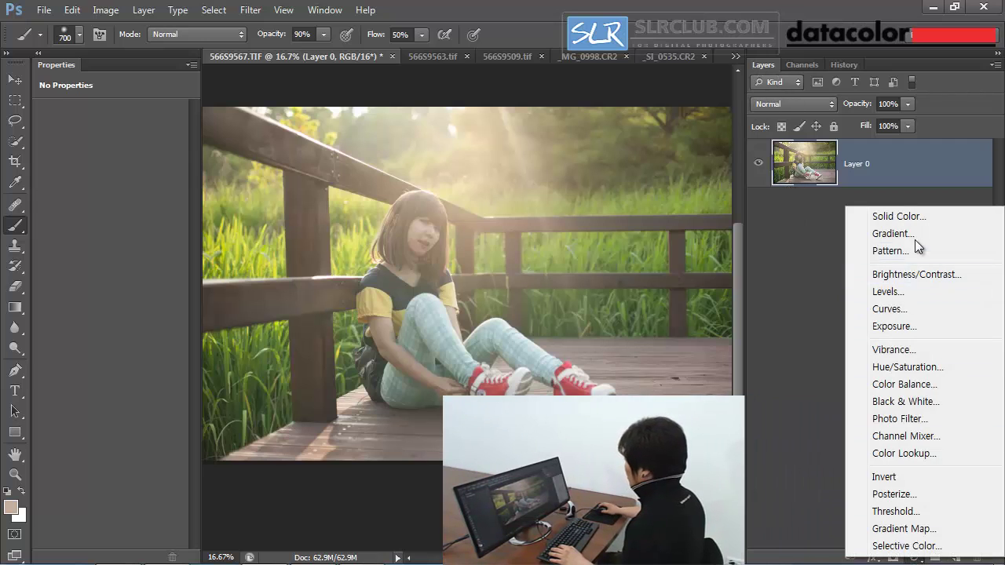
left_click(907, 308)
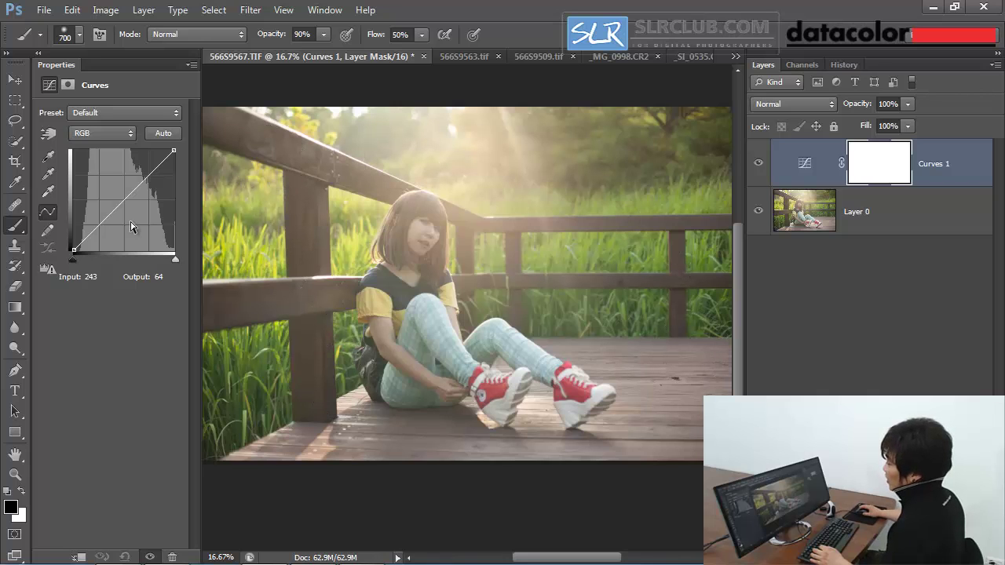
left_click_drag(95, 226, 98, 233)
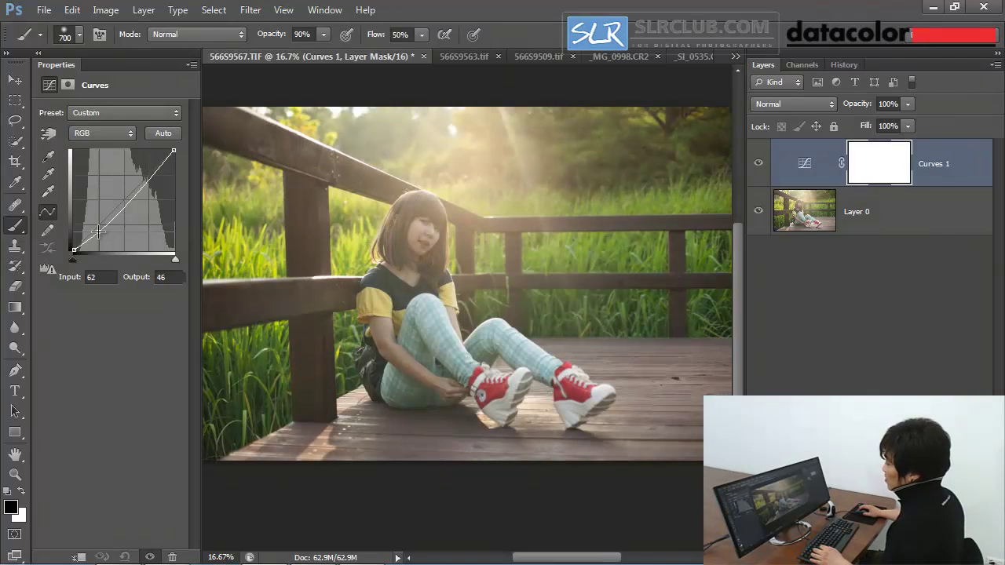
left_click(146, 175)
left_click_drag(146, 174, 173, 159)
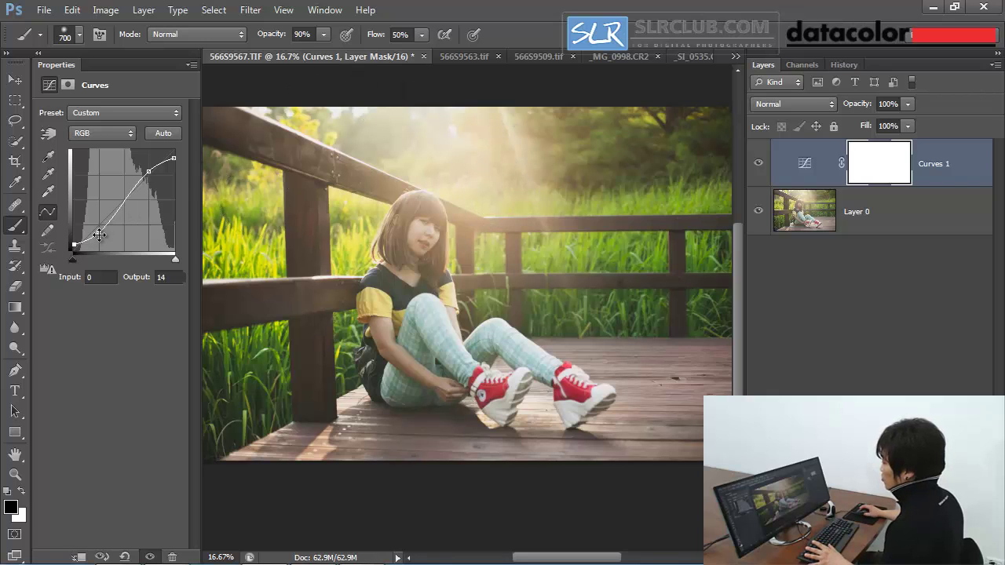
left_click(100, 233)
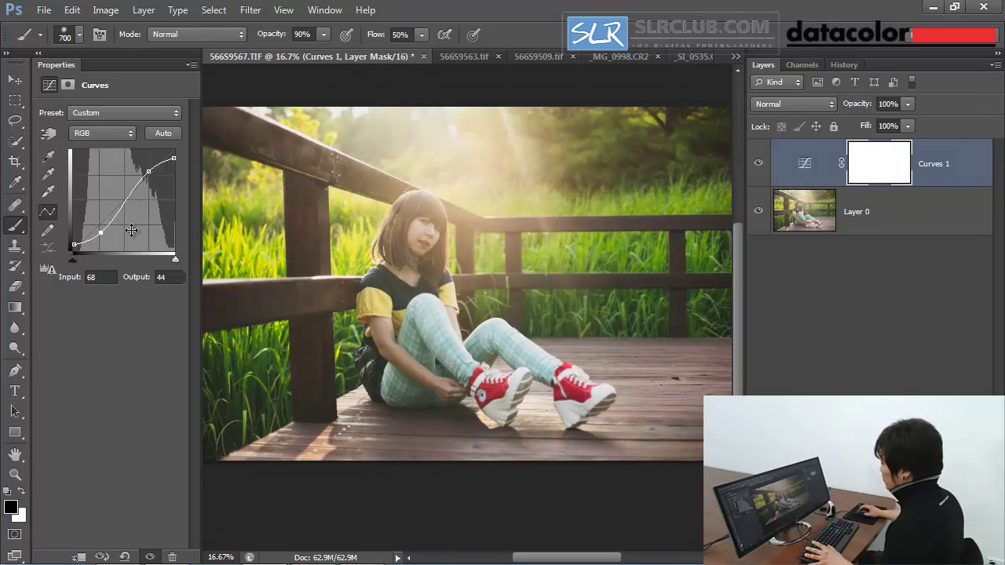
Paint black over the girl's head, torso and hip on the Curves 1 layer mask with a size 400 brush, viewing the mask alone to check.
left_click(892, 168)
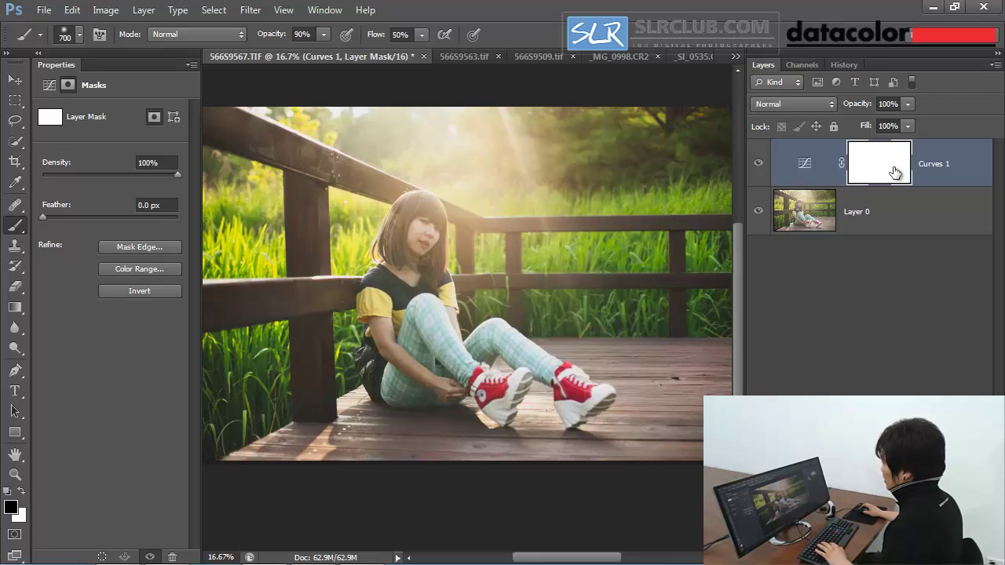
key("bracketleft")
key("bracketleft")
key("bracketleft")
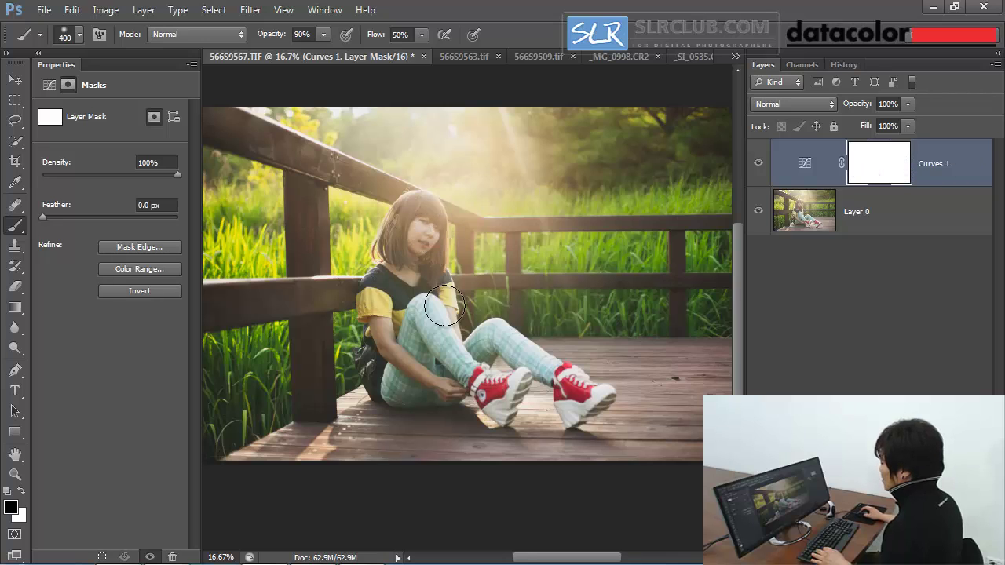
left_click_drag(421, 224, 432, 263)
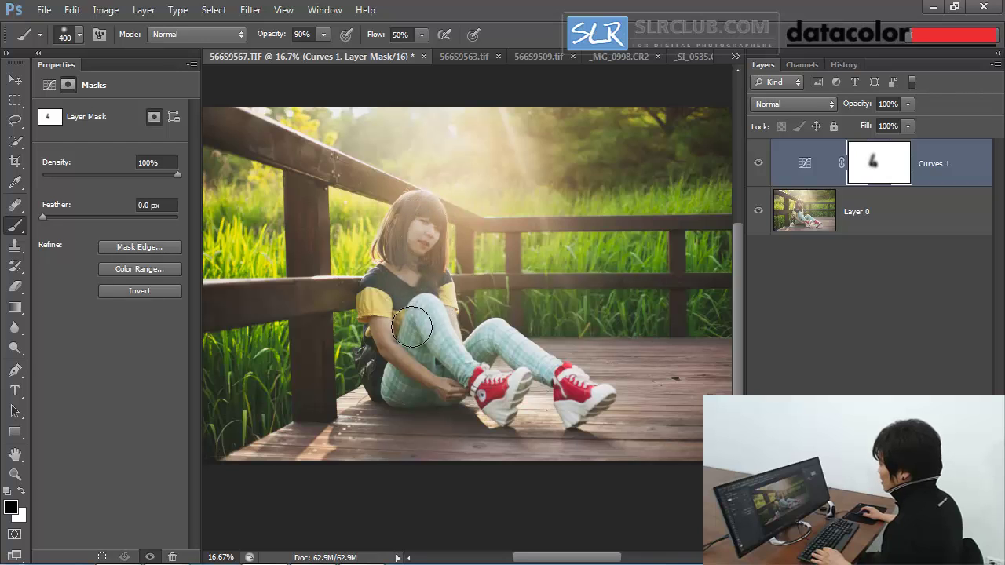
mouse_move(411, 326)
left_mouse_down()
mouse_move(381, 325)
mouse_move(395, 375)
left_mouse_up()
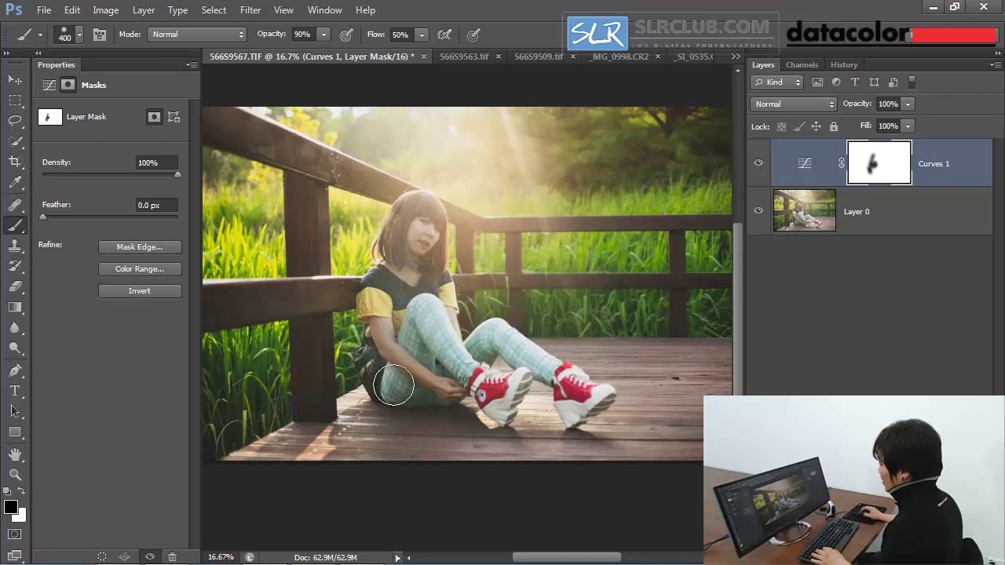
left_click(881, 173, "alt")
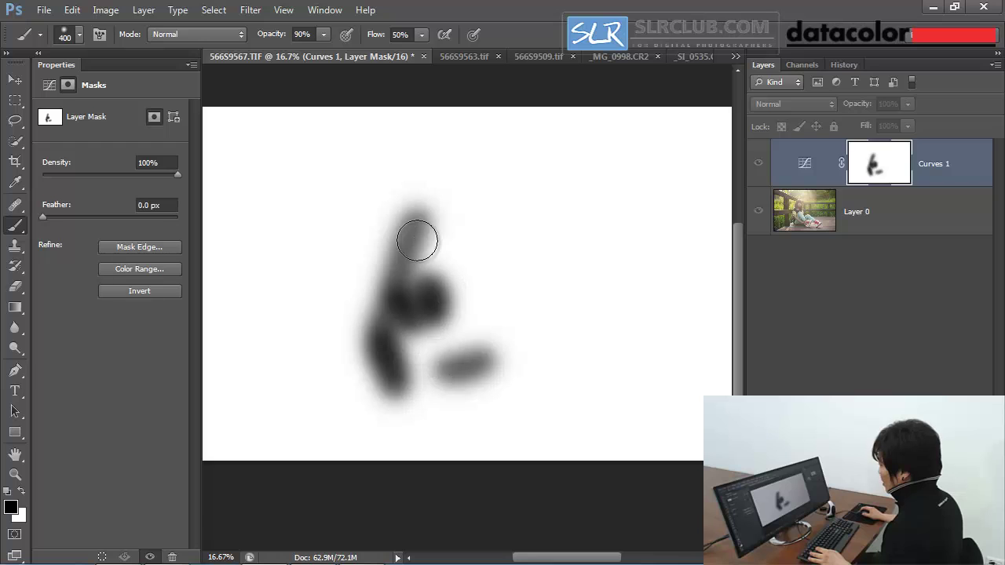
left_click(872, 169, "alt")
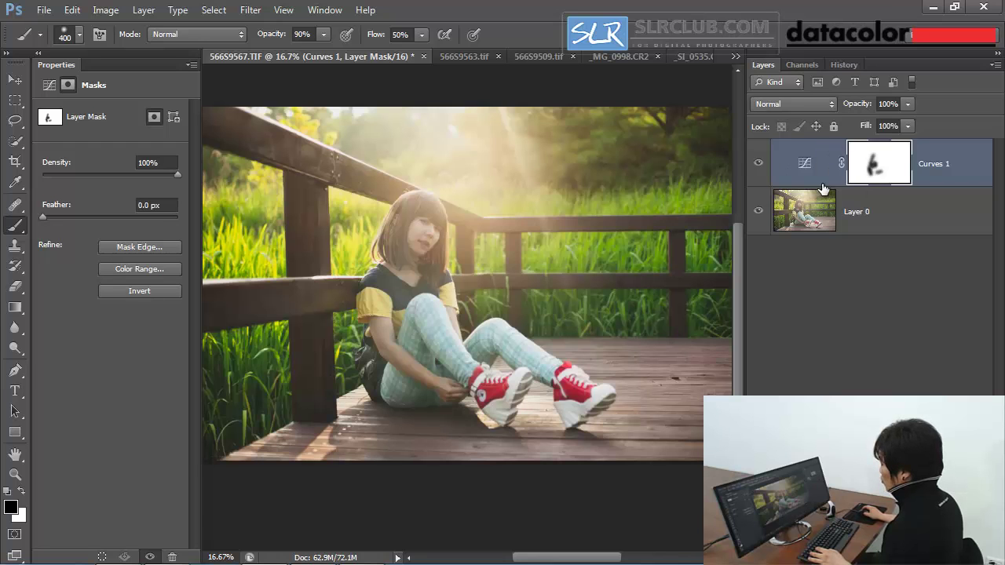
Paint the girl's arms, legs and shoes out of the Curves 1 mask in black, reducing the brush to size 250 for the legs.
left_click(814, 220)
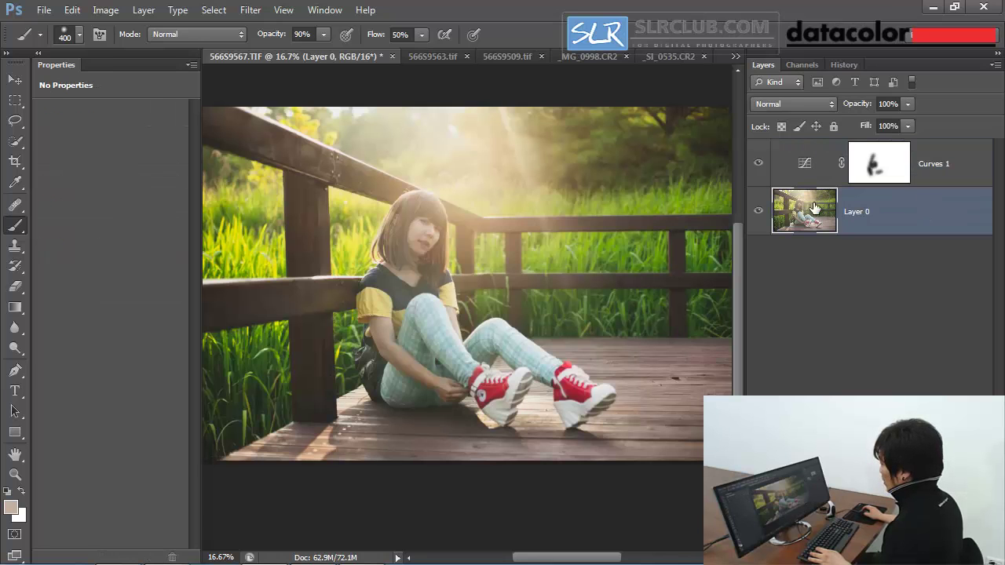
left_click(810, 166)
mouse_move(368, 283)
left_mouse_down()
mouse_move(397, 393)
mouse_move(439, 336)
mouse_move(493, 345)
left_mouse_up()
key("bracketleft")
key("bracketleft")
key("bracketleft")
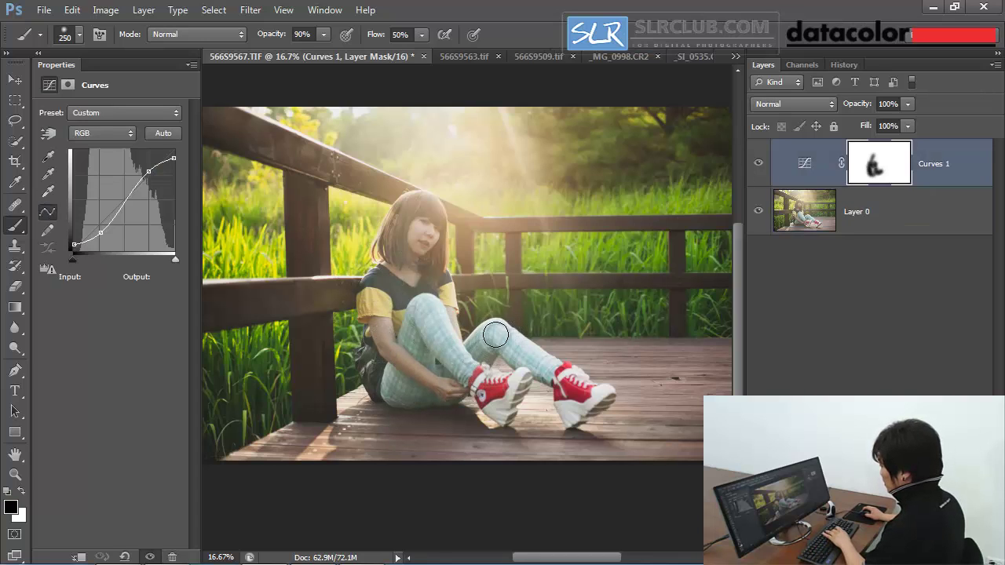
key("bracketright")
mouse_move(579, 385)
left_mouse_down()
mouse_move(563, 407)
mouse_move(599, 396)
mouse_move(509, 389)
mouse_move(493, 406)
mouse_move(466, 360)
left_mouse_up()
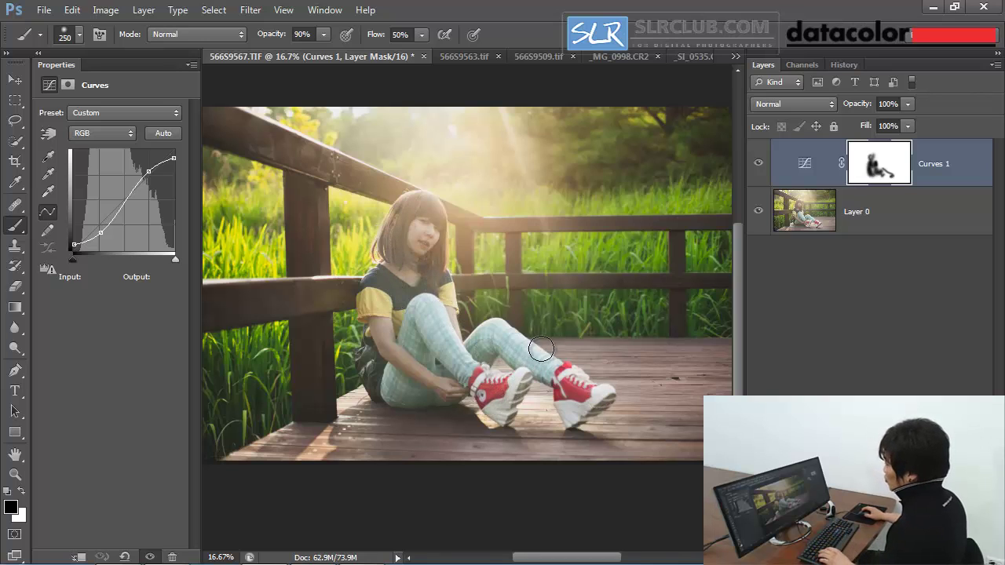
Fill the Curves 1 layer mask with black, undo that fill, and fill the mask with white instead.
left_click(885, 161)
key("alt+Delete")
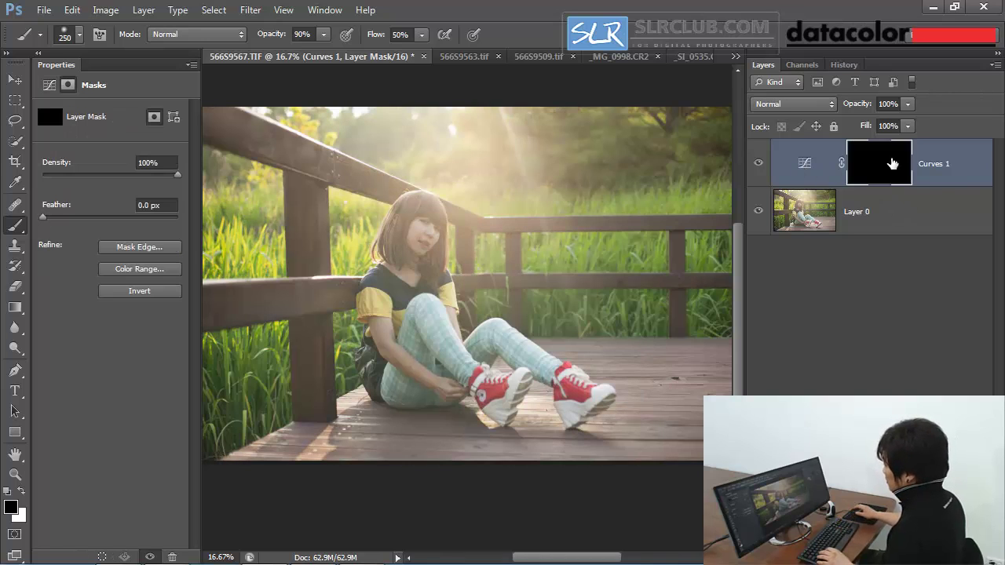
key("ctrl+z")
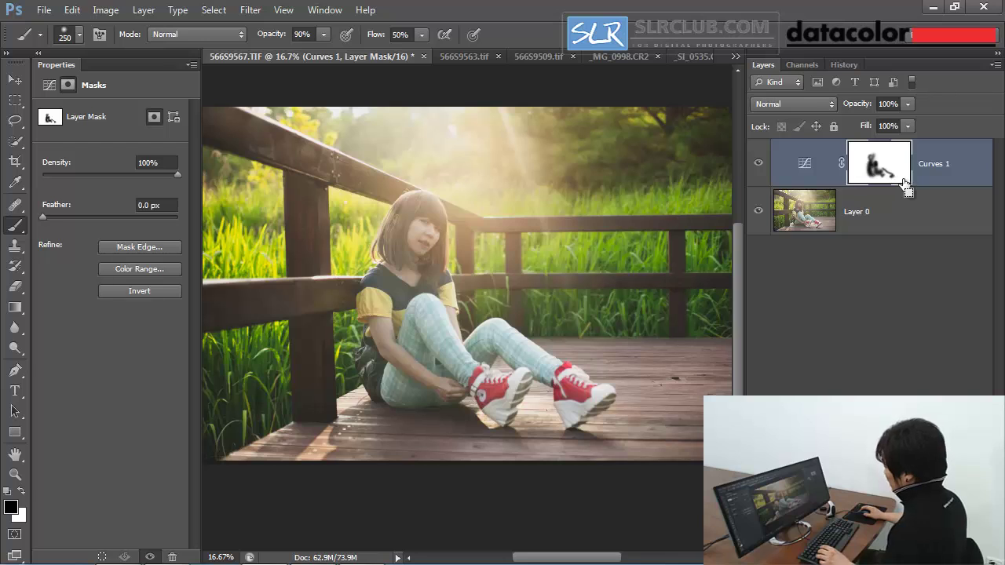
key("ctrl+Delete")
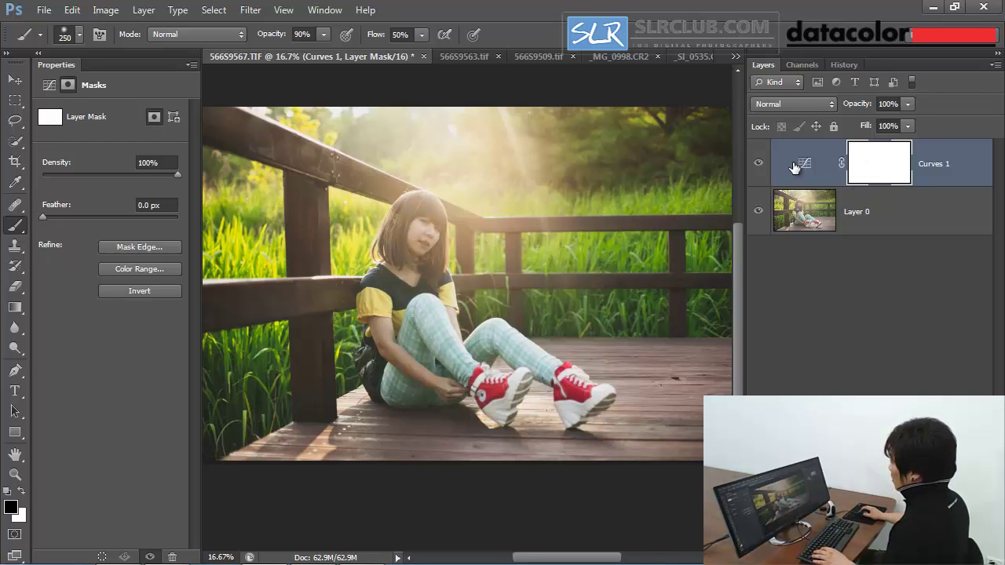
Invert the Curves 1 layer mask to black and add a vector mask to the adjustment layer.
left_click(804, 163)
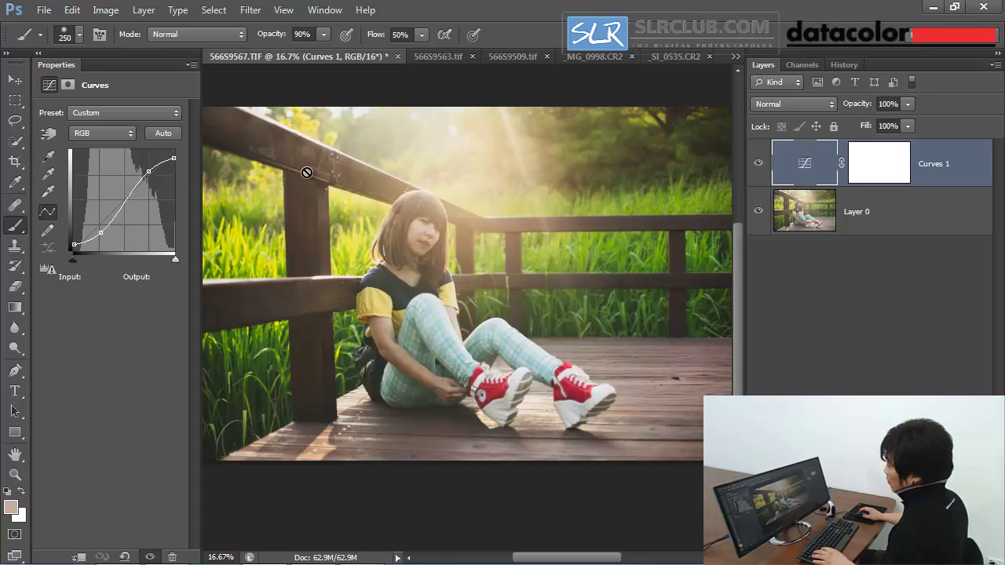
left_click(885, 175)
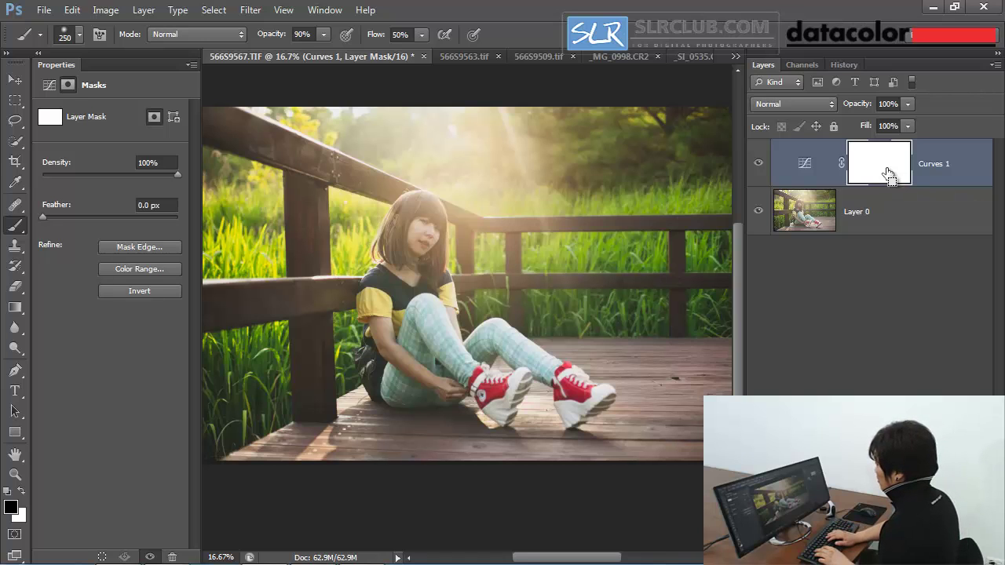
key("ctrl+i")
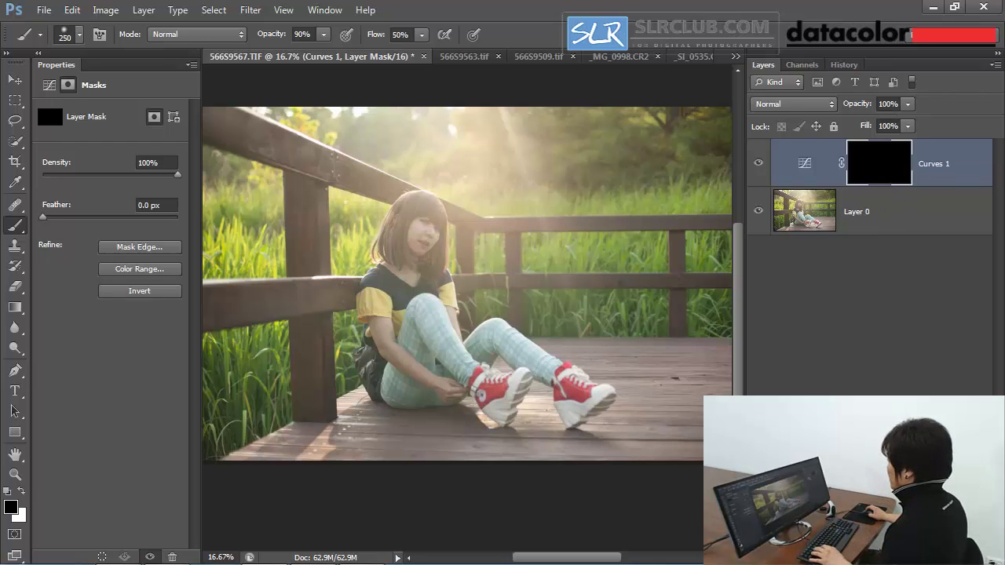
left_click(850, 556)
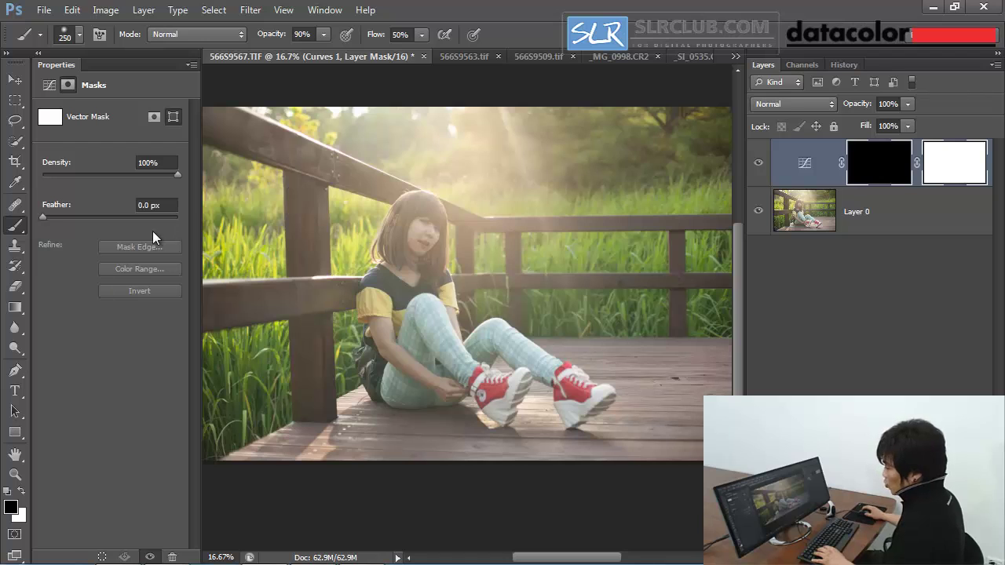
Start a Pen path on the vector mask at the yellow sleeve beside the railing, tracing over the shoulder and up that side of the hair.
left_click(15, 371)
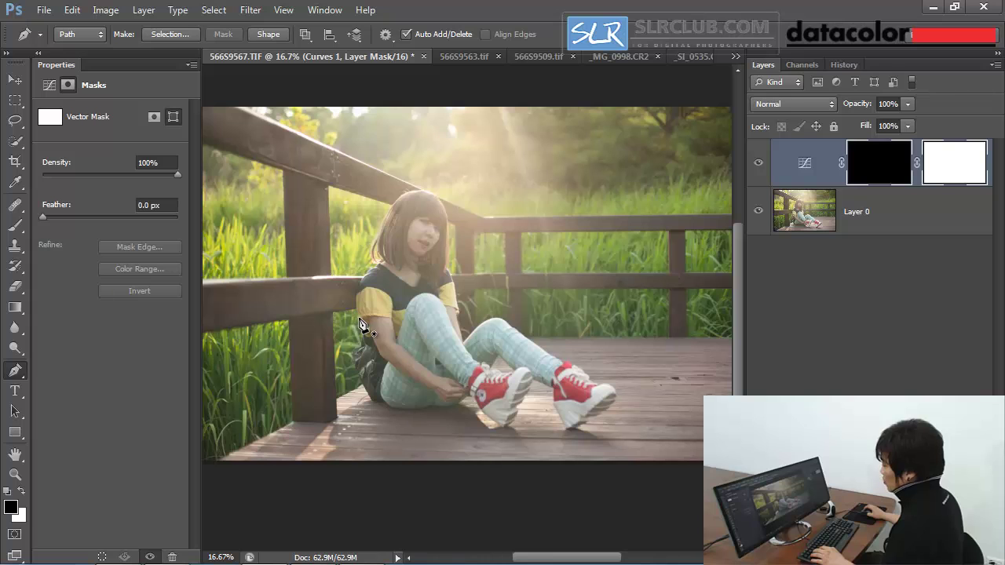
scroll(358, 318, "up", 2)
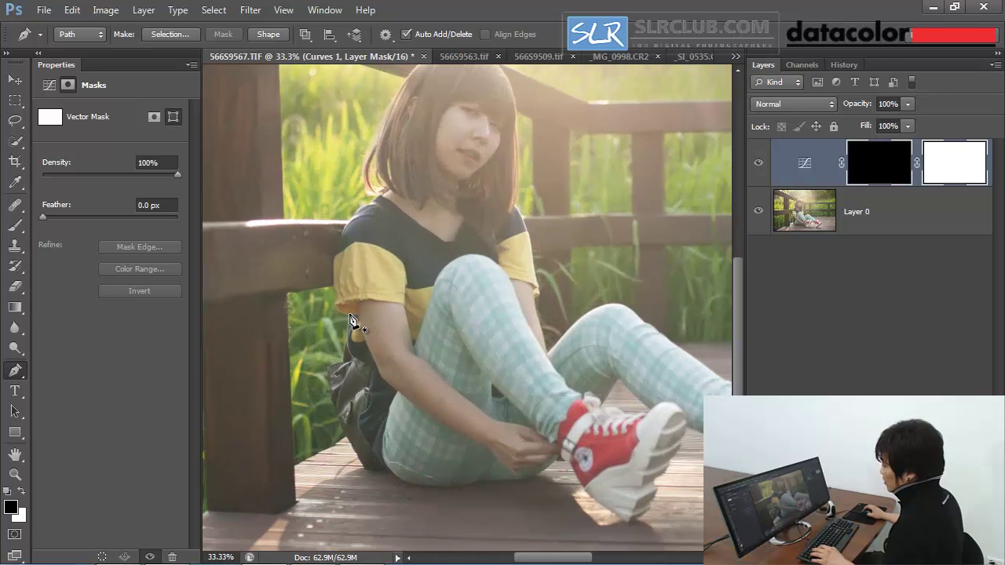
left_click(338, 301)
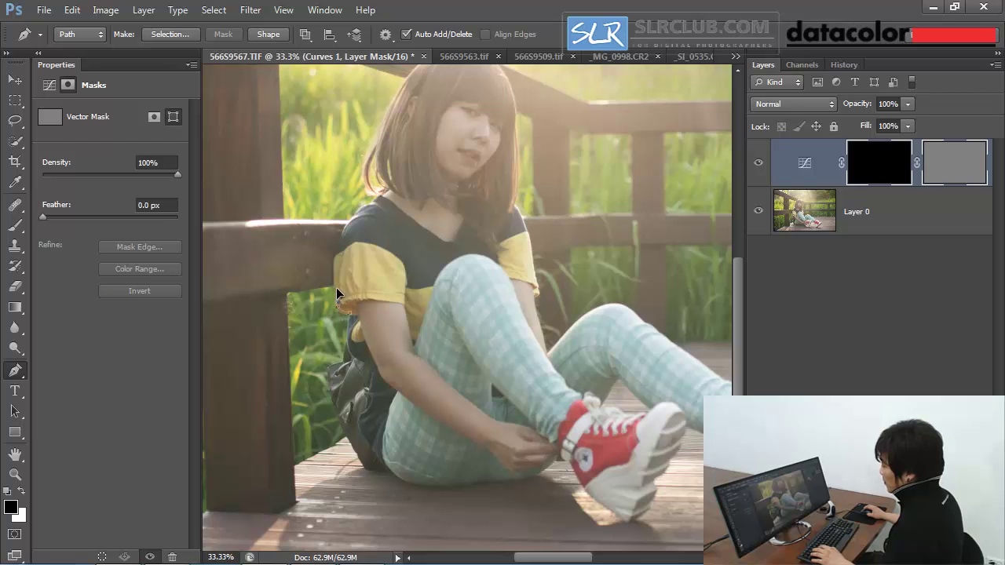
left_click(333, 253)
left_click(375, 202)
left_click_drag(395, 170, 333, 300)
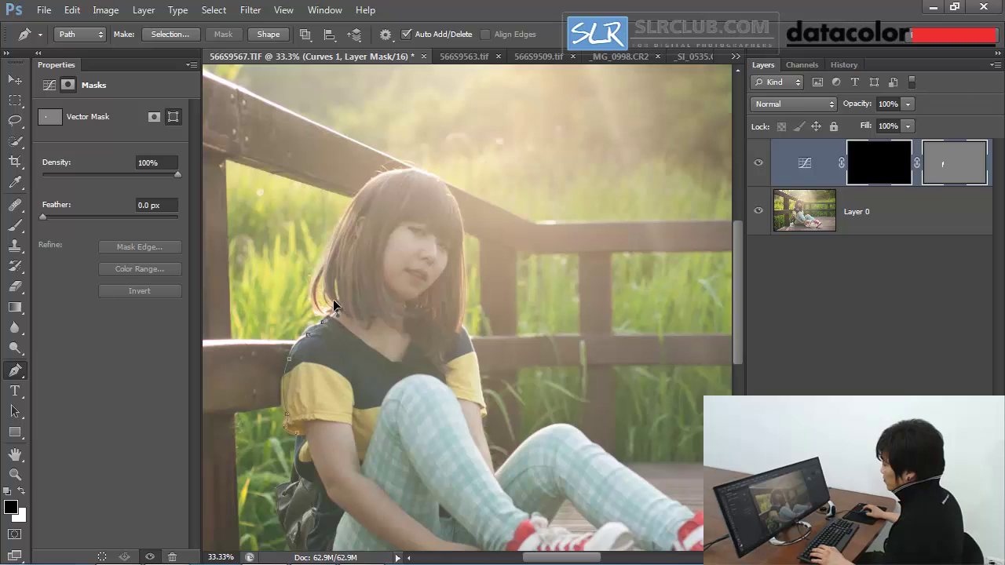
left_click(362, 198)
left_click(369, 188)
left_click(378, 183)
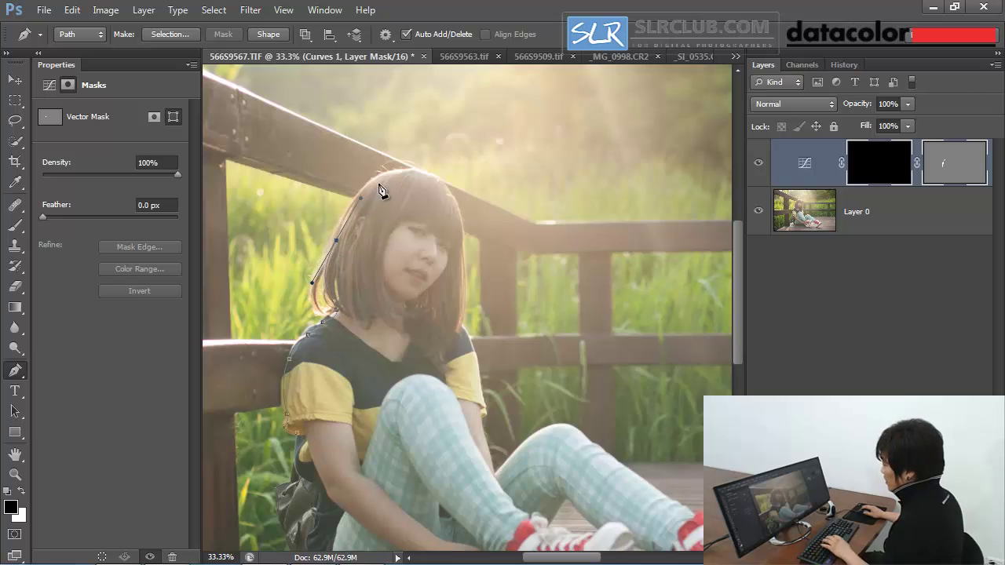
left_click(388, 179)
Continue the vector mask path over the crown of the head and down the other side of the hair to the far shoulder.
scroll(434, 202, "down", 5)
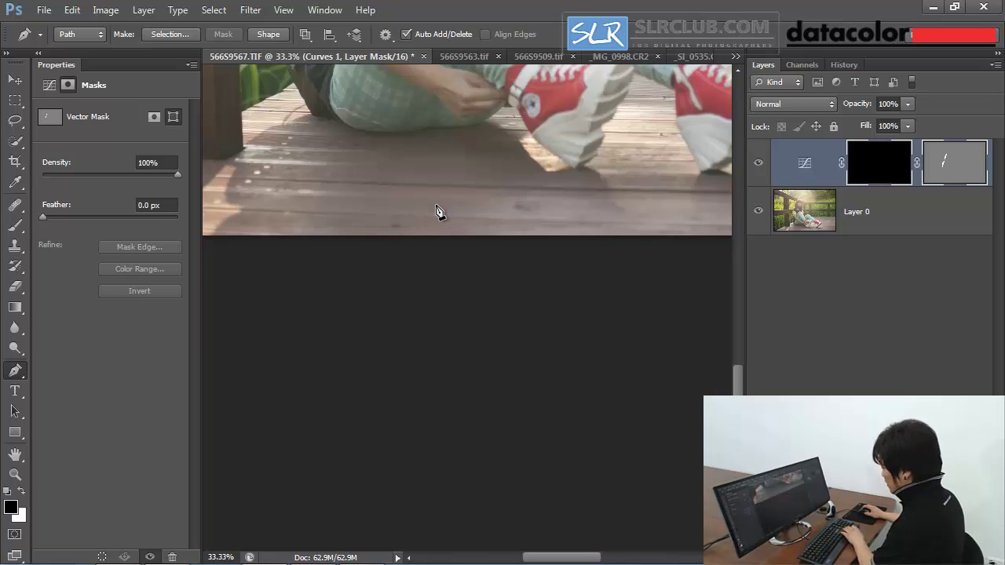
left_click_drag(398, 206, 373, 389)
scroll(373, 388, "up", 5)
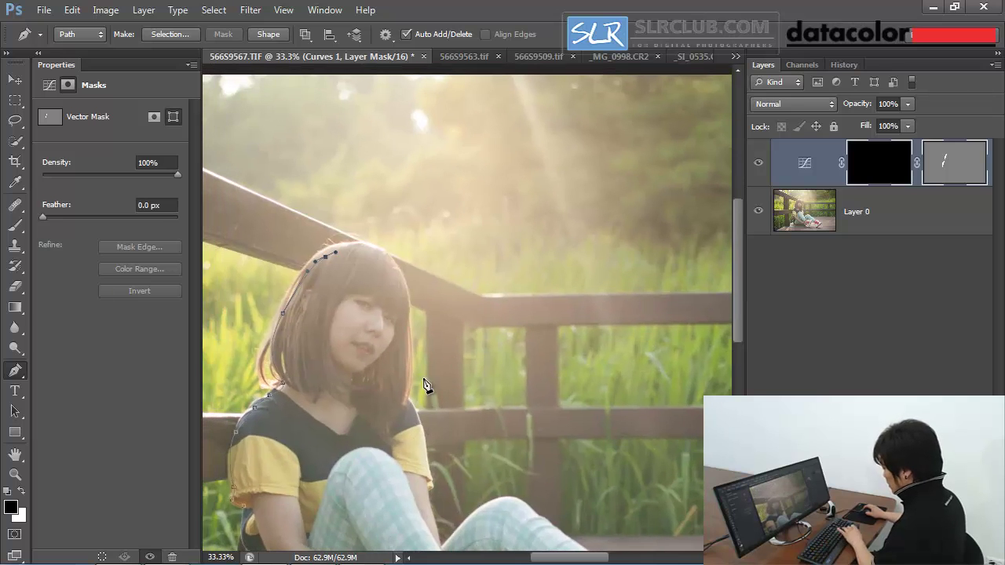
left_click_drag(389, 258, 406, 280)
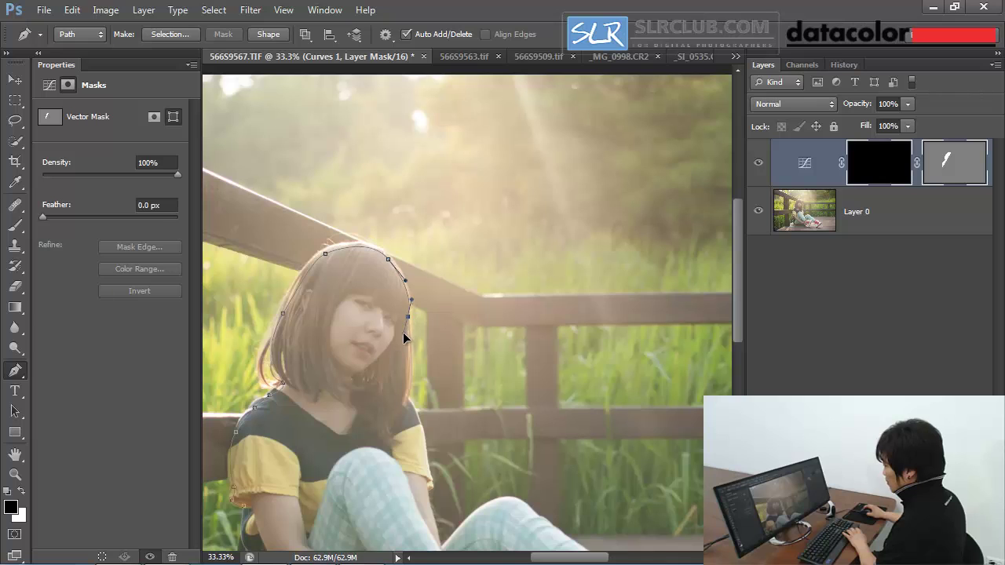
left_click_drag(403, 333, 406, 333)
left_click_drag(470, 379, 477, 261)
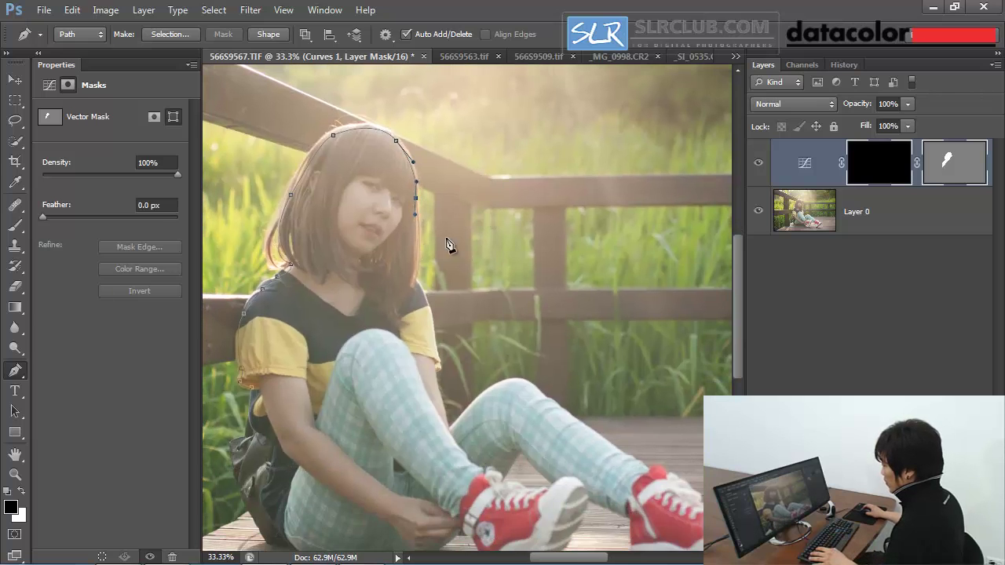
left_click_drag(415, 265, 411, 284)
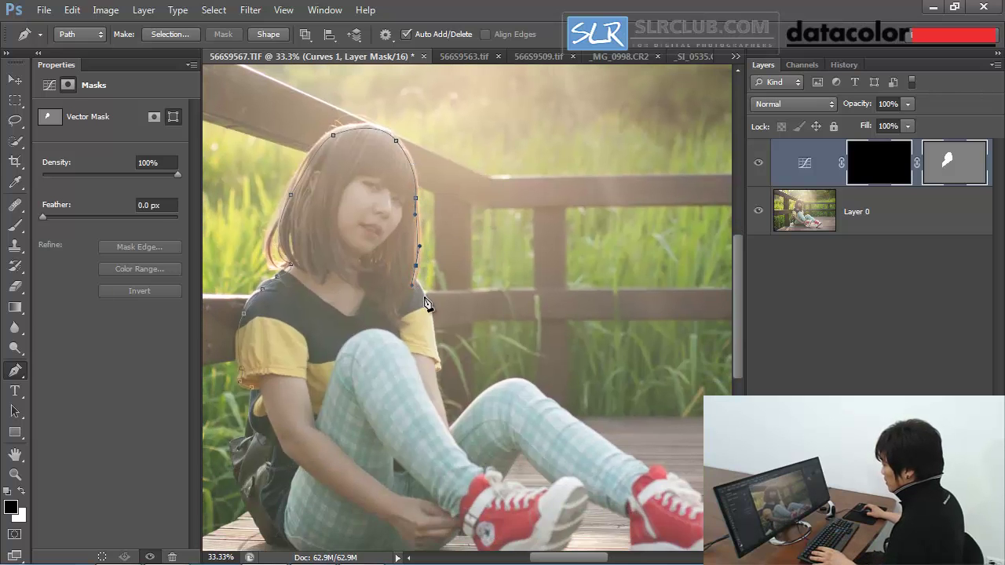
left_click(415, 280)
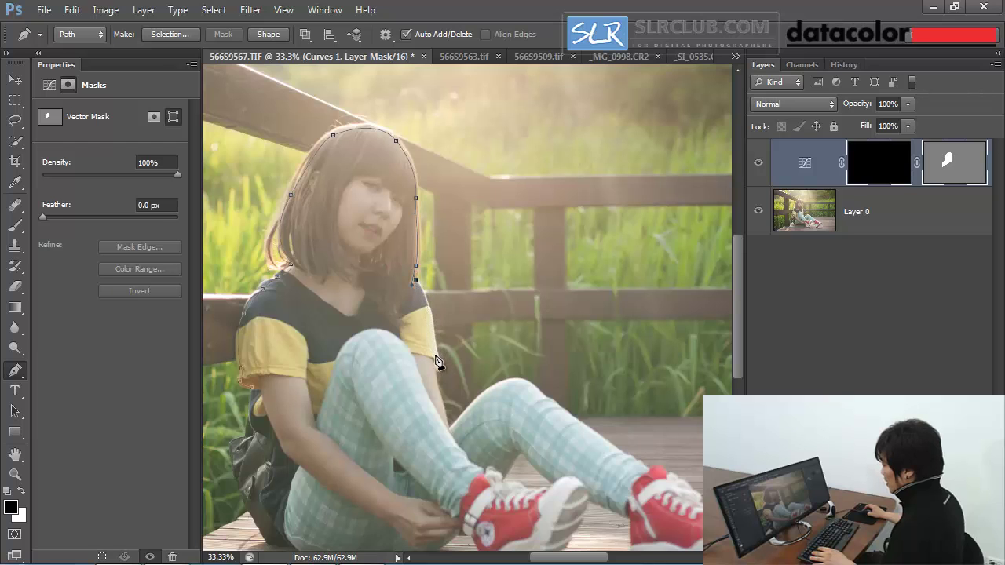
Continue the vector mask path down the sleeve and forearm, over the raised knee and along the outstretched shin to the far shoe.
left_click(436, 355)
left_click_drag(446, 430, 452, 428)
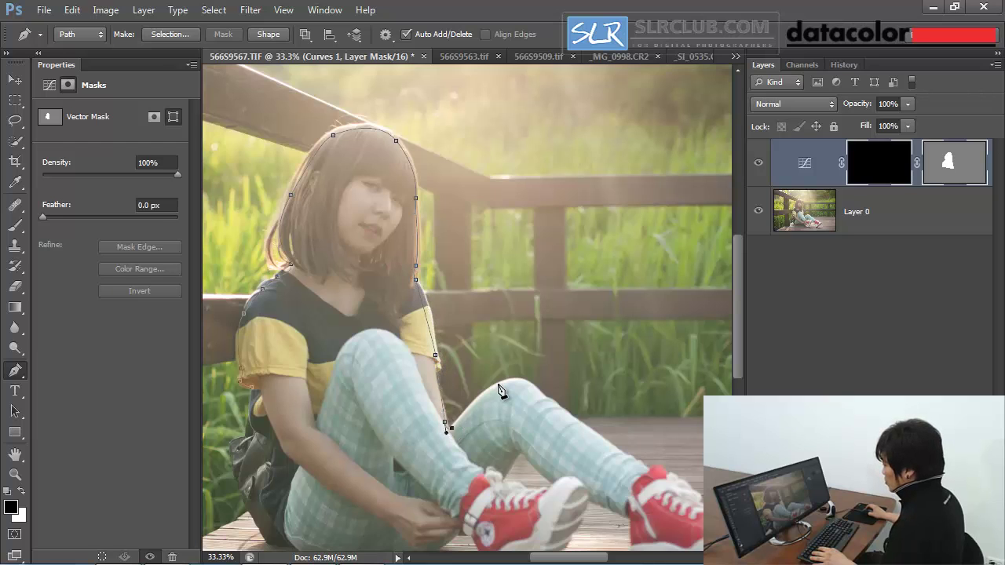
left_click_drag(512, 380, 363, 217)
key("space")
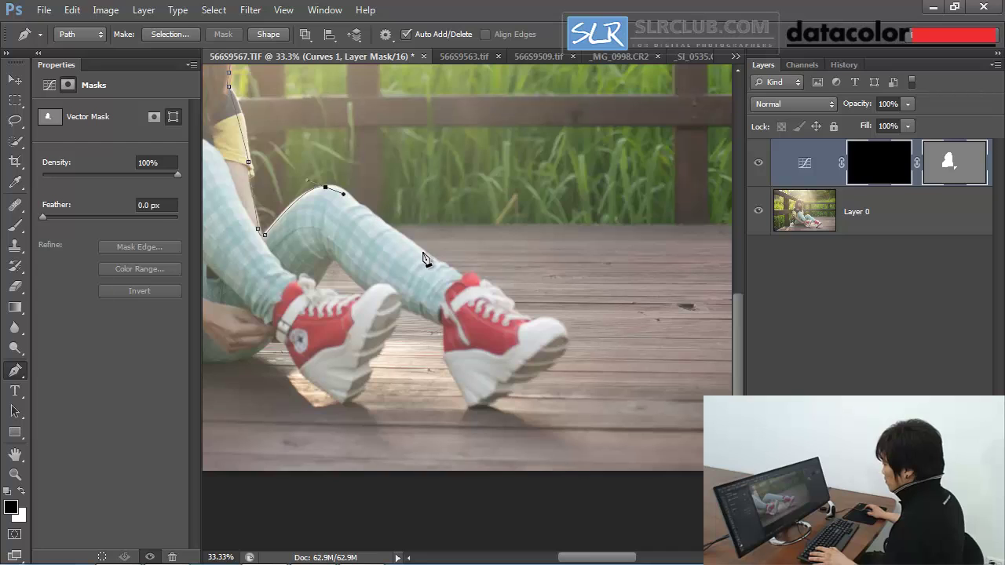
left_click_drag(459, 278, 463, 280)
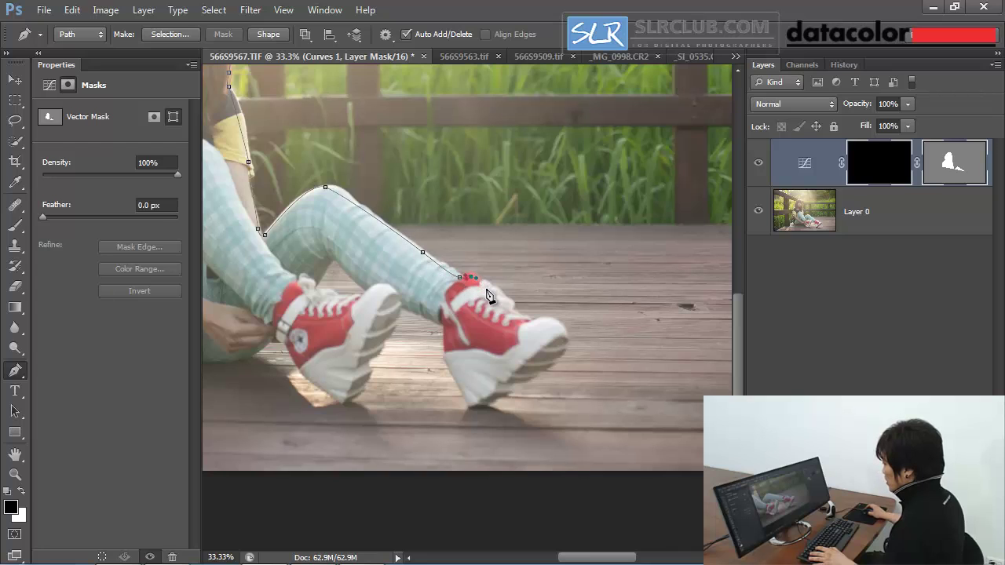
Trace the vector mask path around the far red shoe, from its laces over the toe and sole to the back of the ankle.
left_click(486, 289)
left_click(500, 299)
left_click_drag(517, 312, 548, 322)
left_click_drag(526, 382, 494, 403)
left_click(481, 408)
left_click(469, 408)
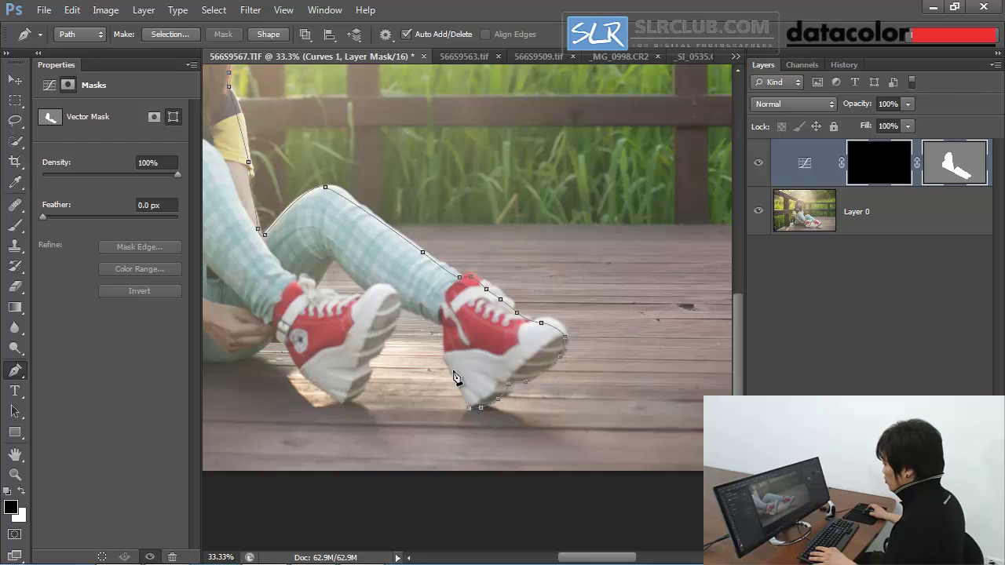
left_click(446, 356)
left_click(446, 324)
Continue the path beneath the outstretched leg and around the near shoe's toe, sole and heel to the hand.
left_click(397, 308)
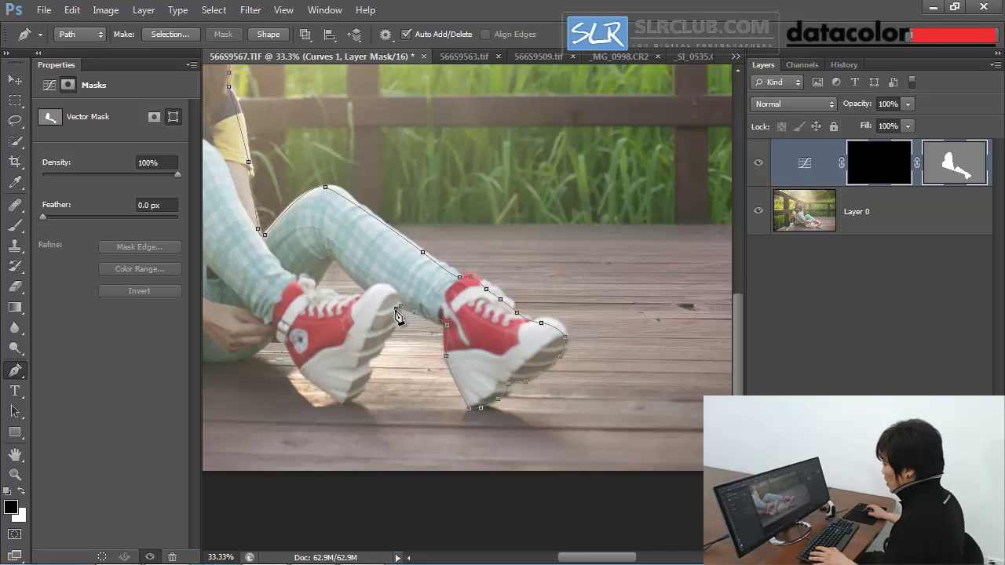
left_click(377, 357)
left_click(357, 399)
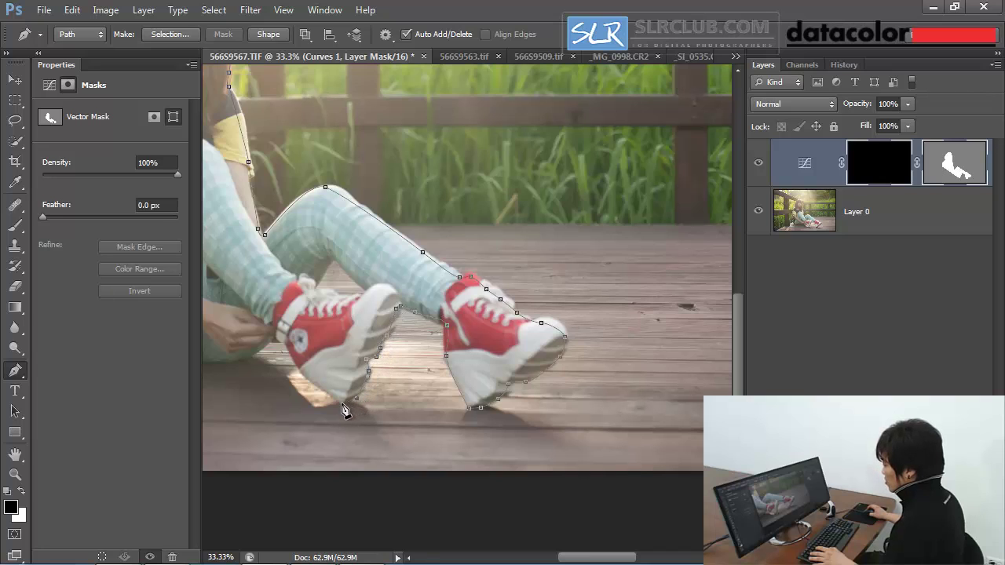
left_click(339, 401)
left_click_drag(355, 368, 532, 370)
left_click(487, 378)
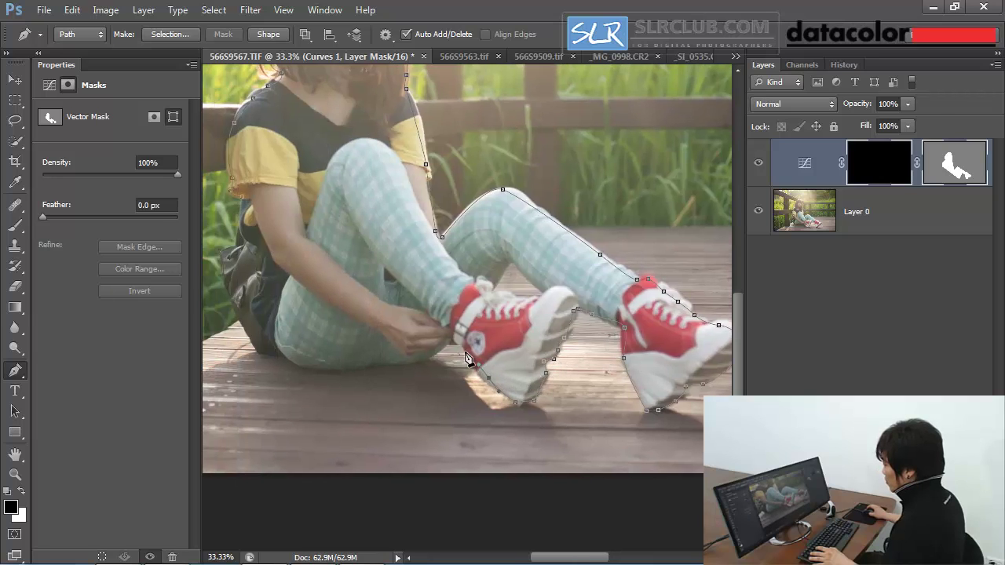
left_click(454, 337)
Trace under the thighs and seat and around the bag, and close the vector mask path at the yellow sleeve.
left_click_drag(423, 358, 348, 364)
left_click(384, 361)
left_click_drag(283, 355, 323, 375)
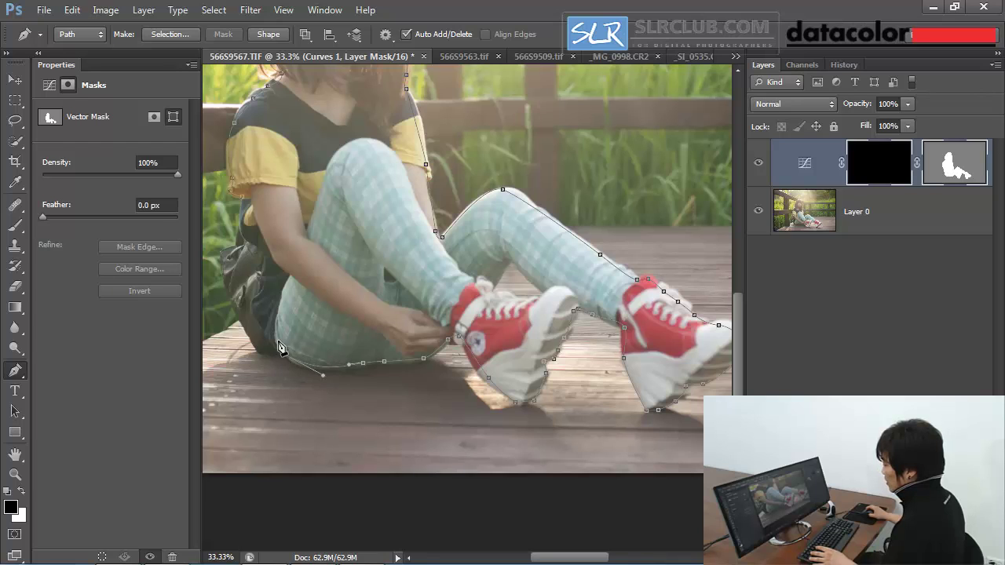
left_click_drag(273, 346, 382, 358)
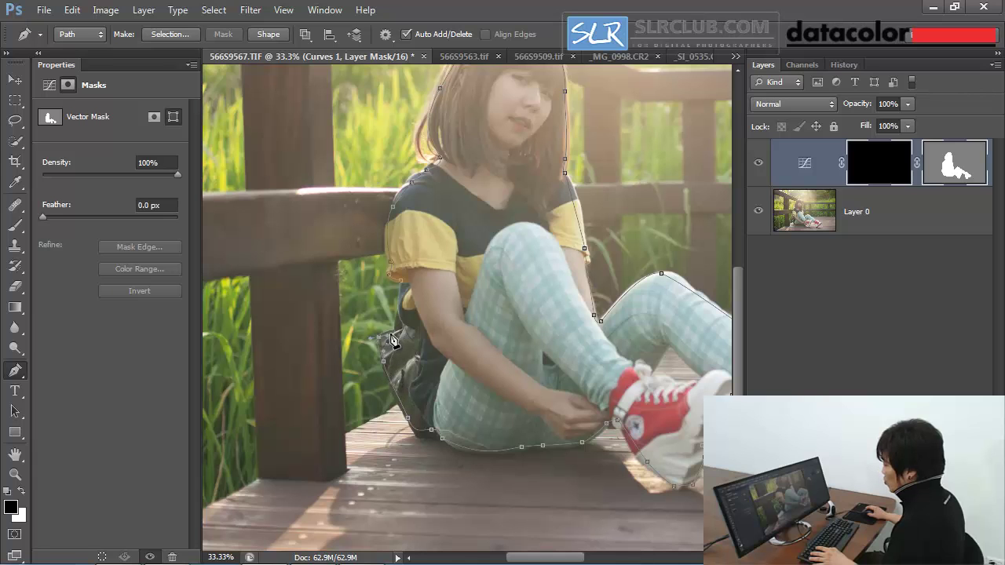
key("ctrl+minus")
key("ctrl+minus")
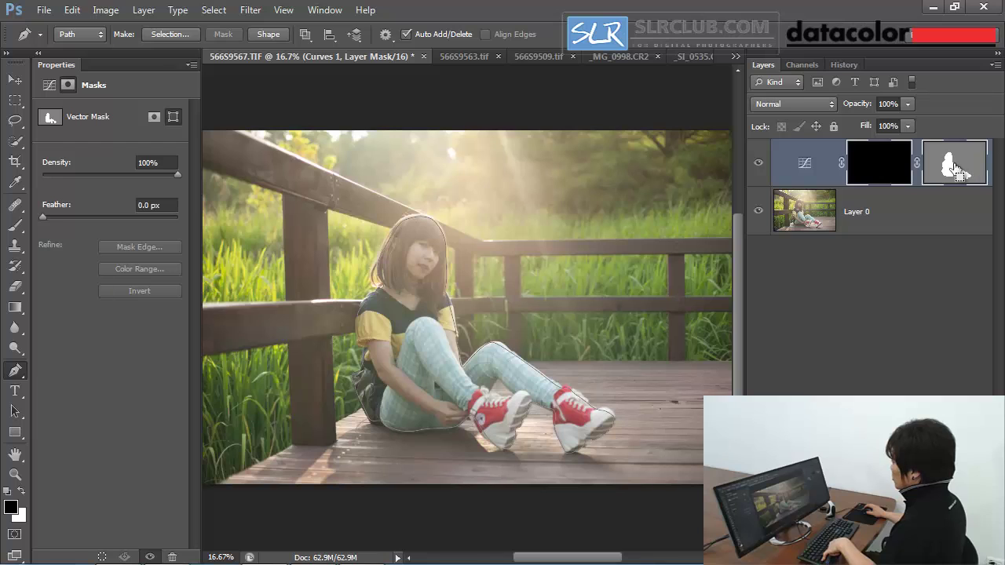
Make white the foreground colour, try filling the vector mask's selection on the layer mask, and undo the fill and deselect.
left_click_drag(957, 169, 957, 169)
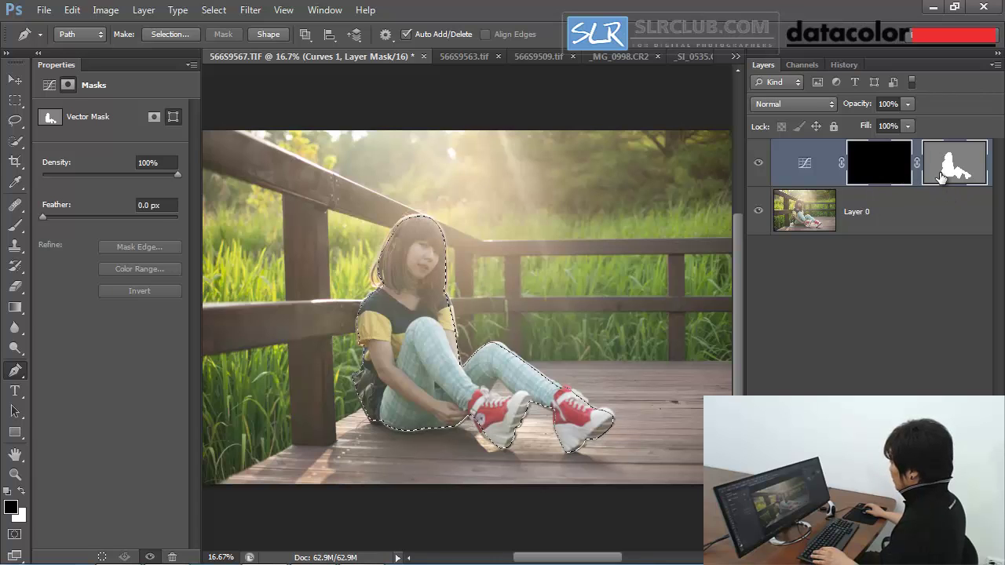
left_click(884, 166)
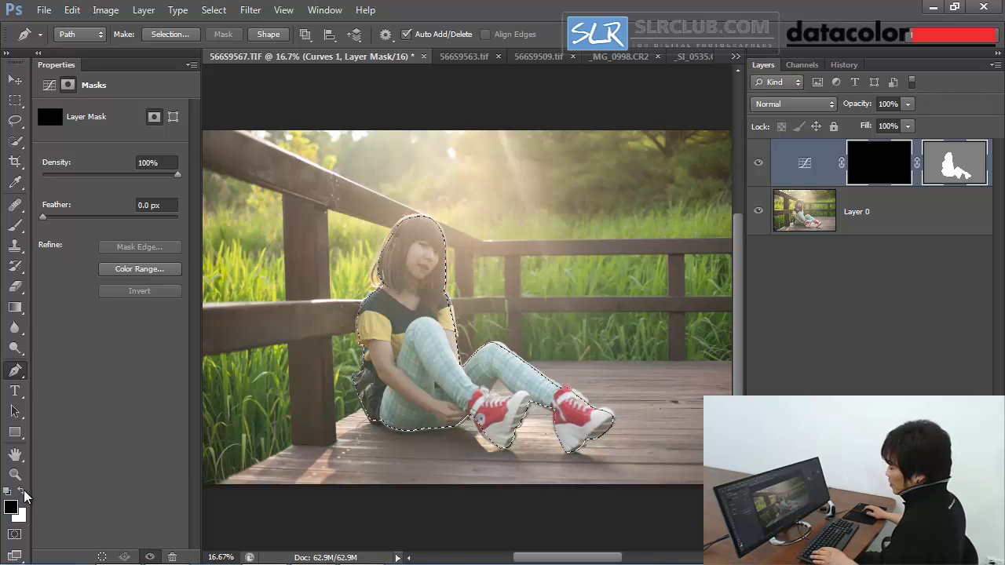
left_click(24, 491)
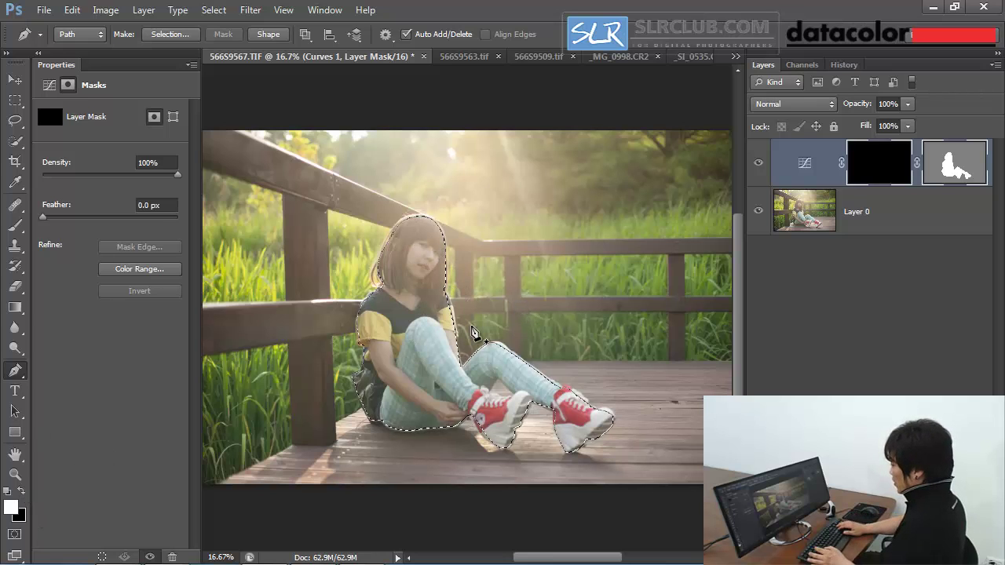
key("alt+BackSpace")
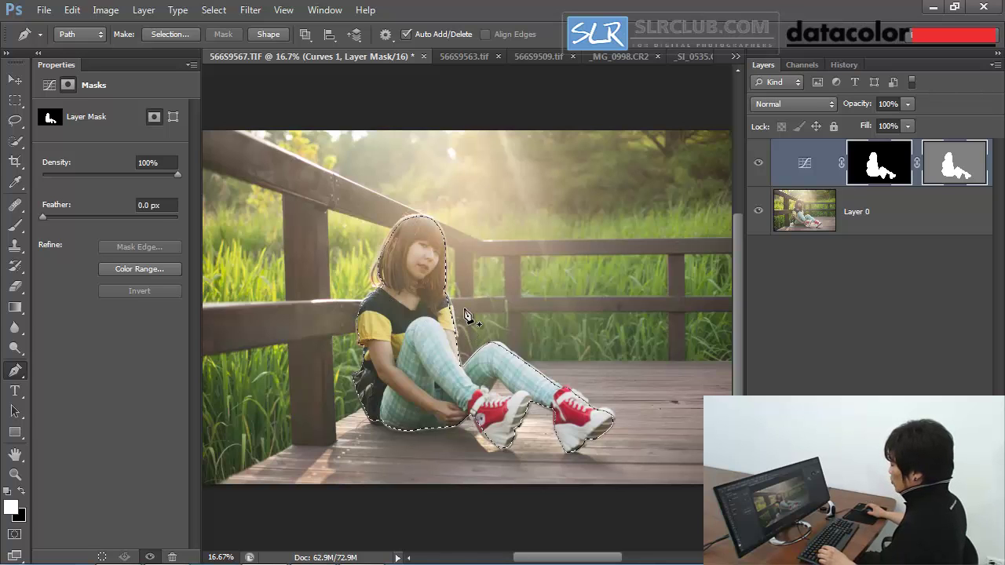
key("ctrl+z")
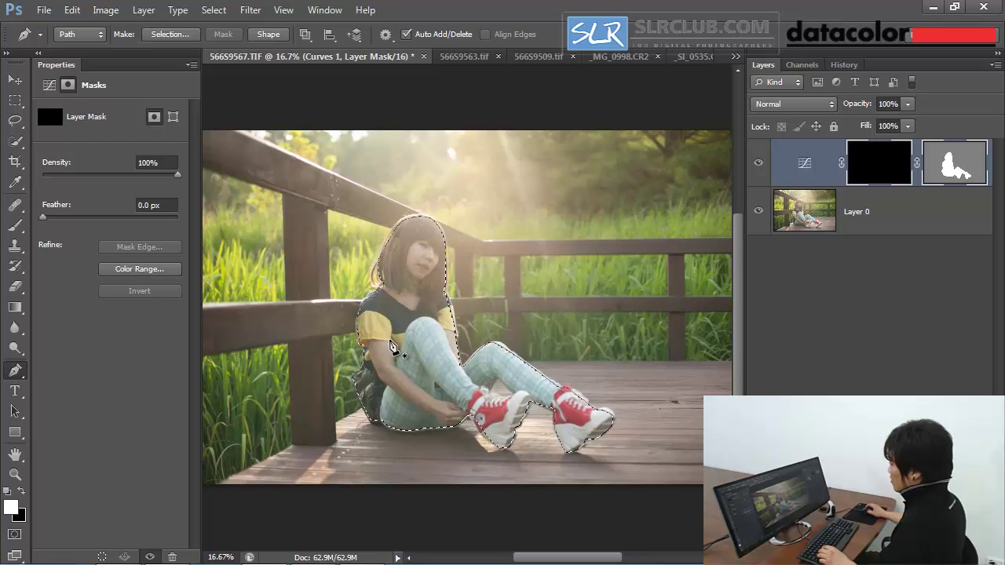
key("ctrl+d")
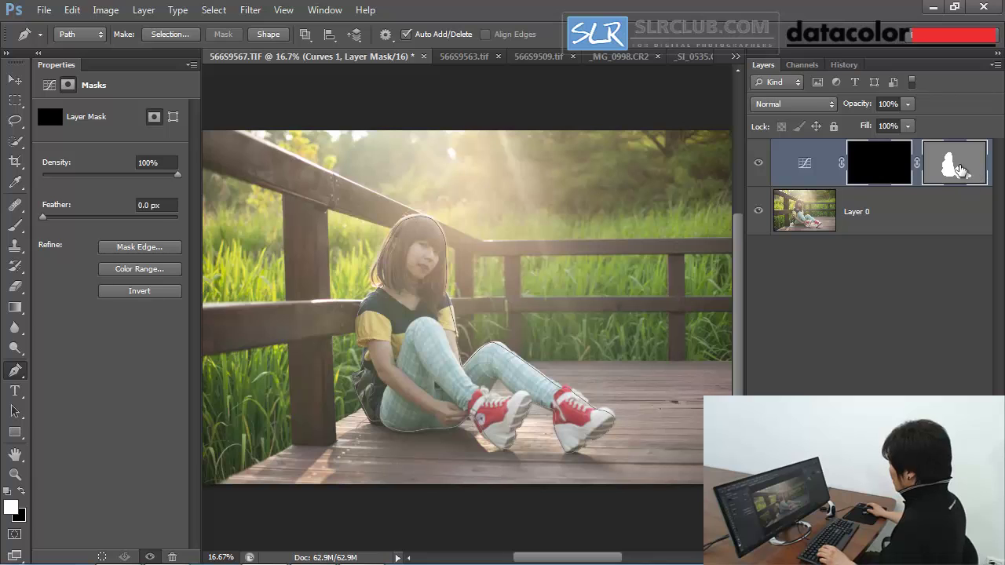
Load the vector mask as a selection, invert it, and fill the background area of the Curves 1 layer mask with white.
left_click(960, 171, "ctrl")
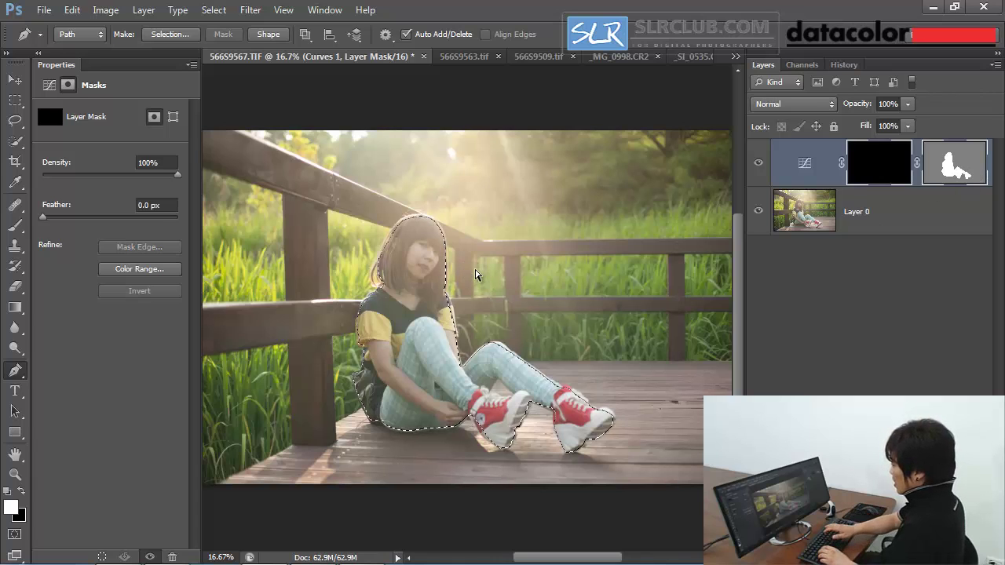
key("ctrl+shift+i")
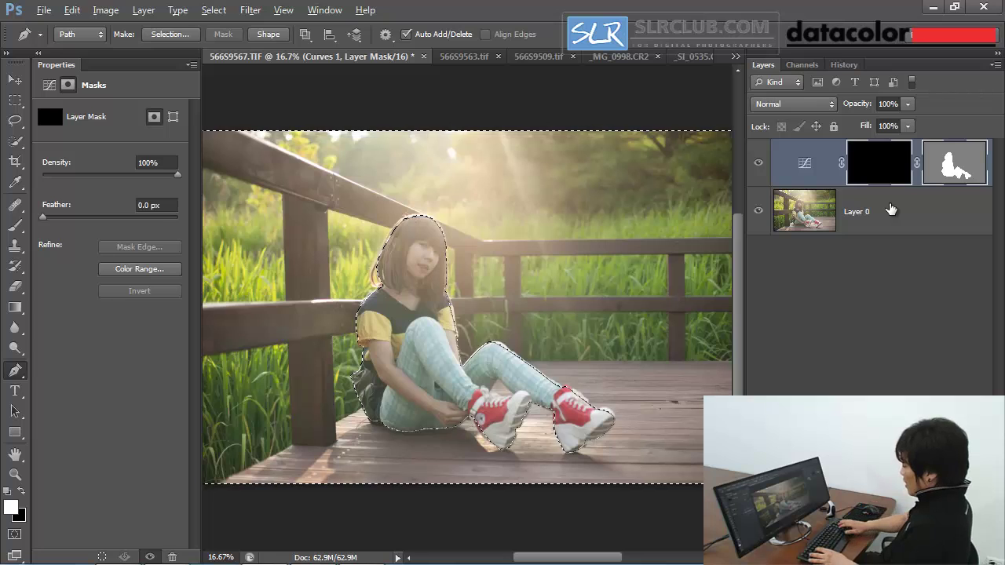
key("alt+Delete")
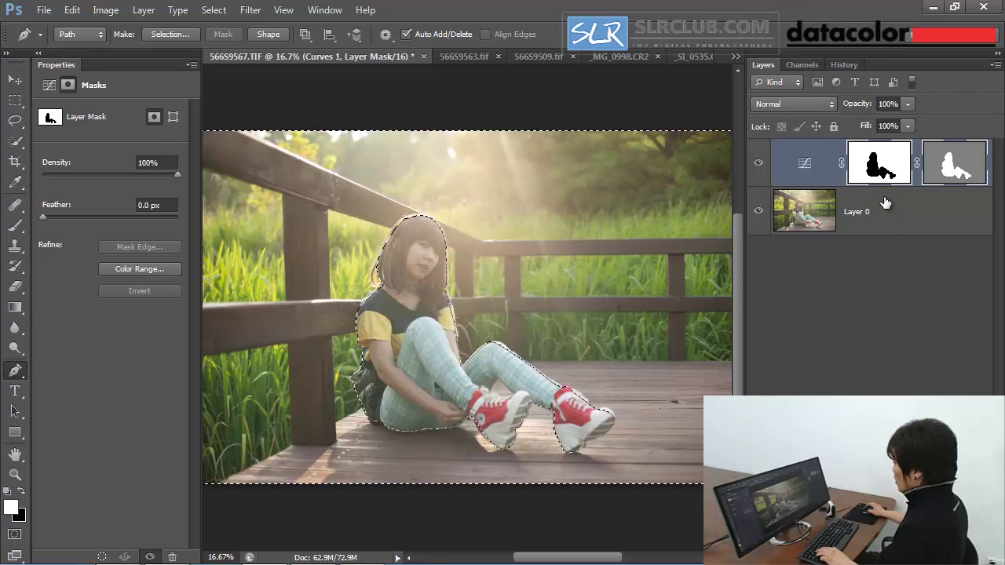
key("ctrl+d")
Disable the Curves 1 vector mask and view the layer mask on its own before returning to the image.
left_click(919, 319)
left_click(954, 162, "shift")
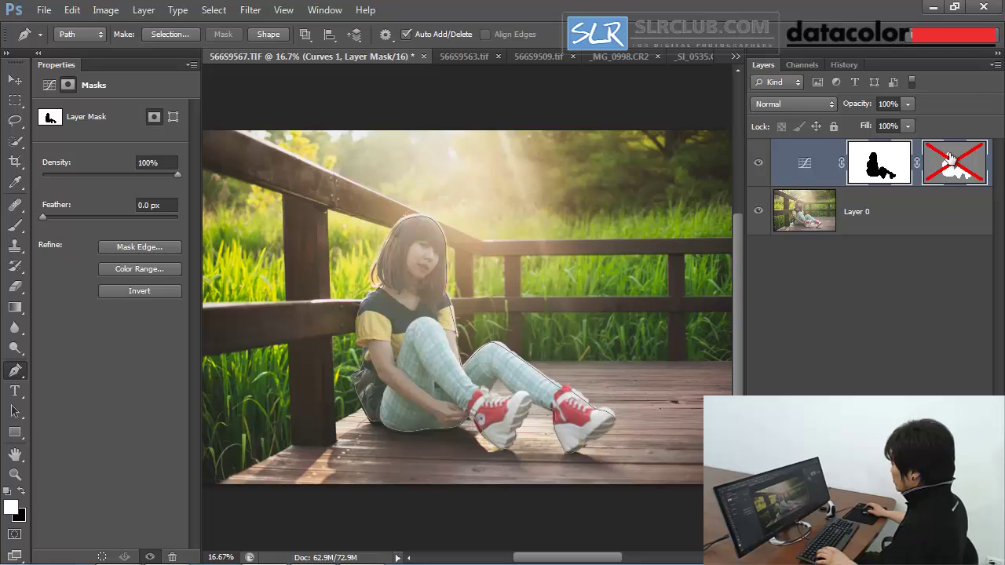
left_click(805, 165)
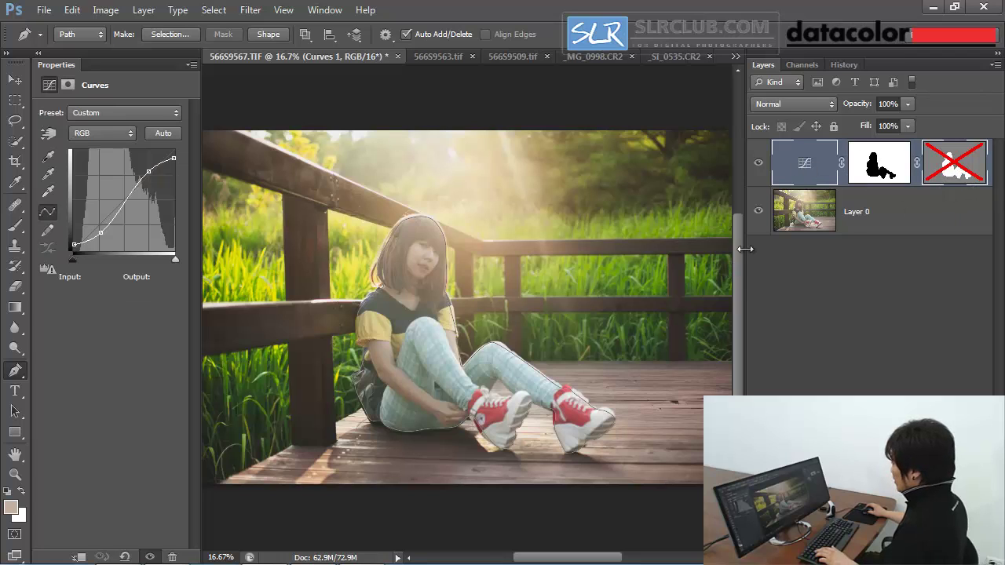
left_click(883, 171, "alt")
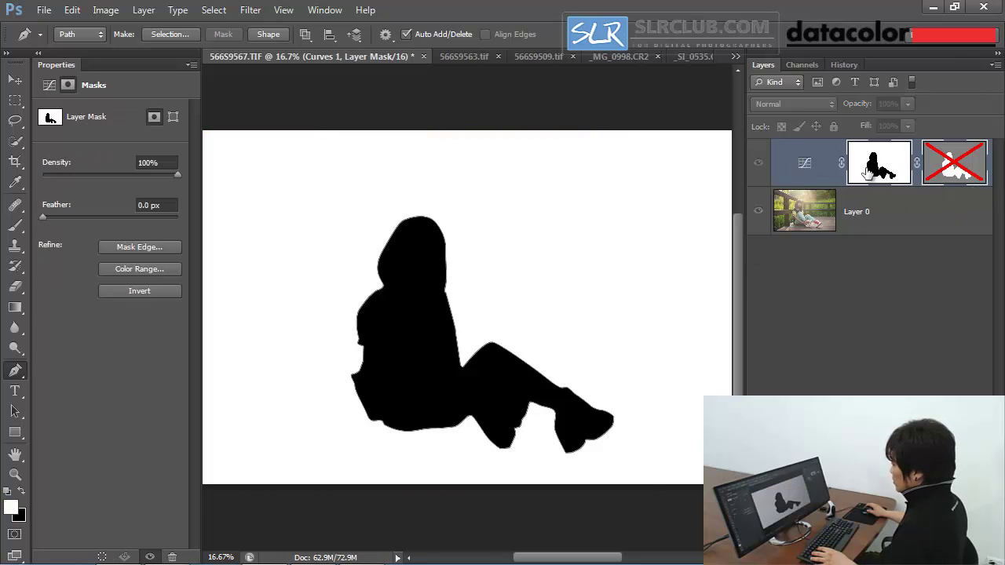
left_click(805, 164)
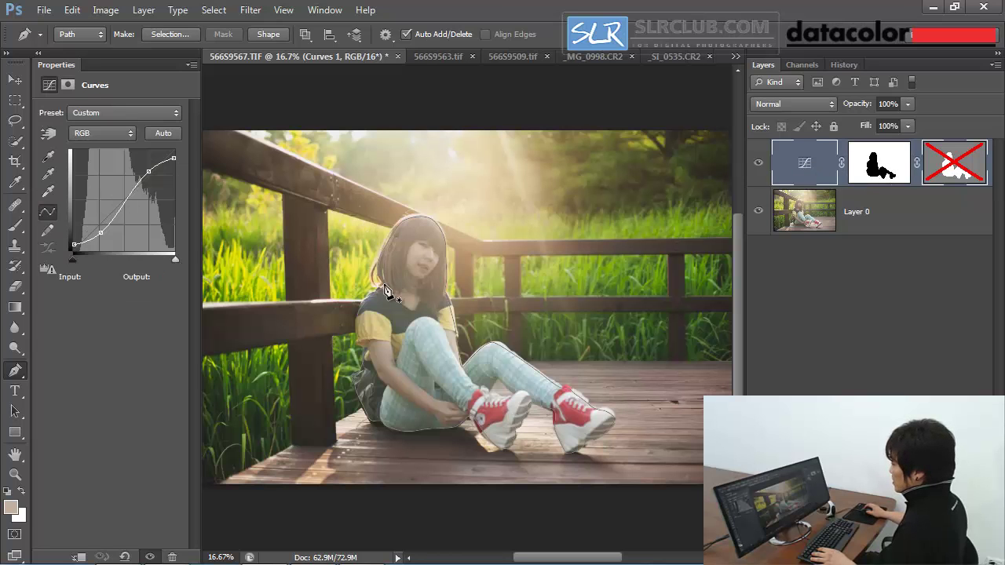
Deselect the Curves adjustment layer and examine the mask's transition along the girl's outline at closer range.
left_click(905, 306)
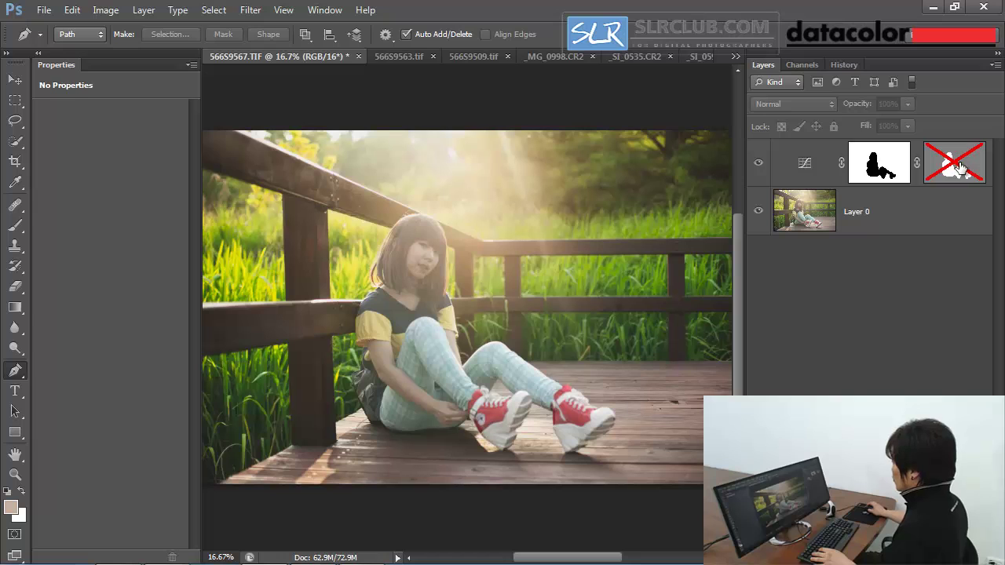
left_click(959, 168)
left_click(899, 180)
left_click(865, 256)
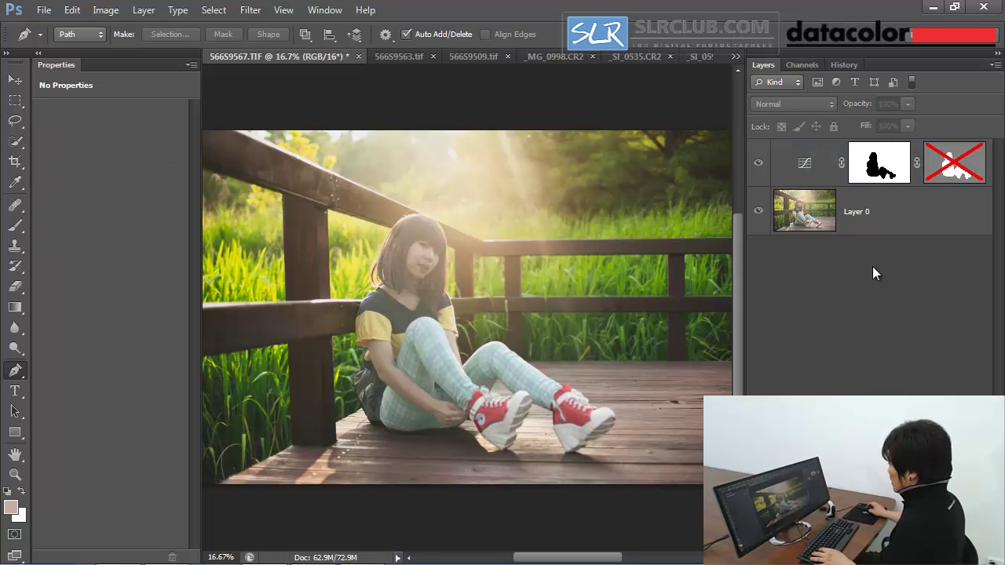
left_click(378, 255, "ctrl")
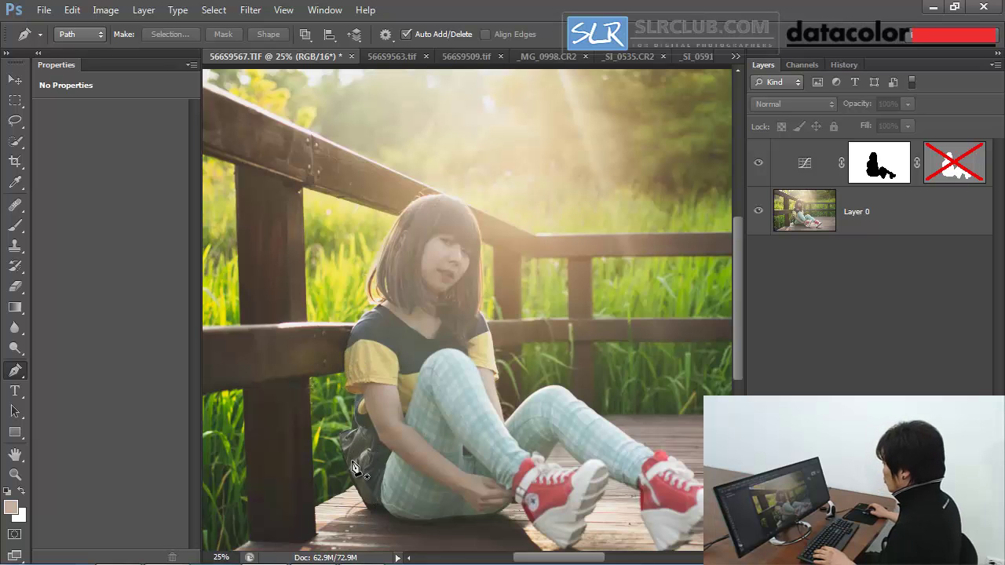
left_click_drag(522, 459, 449, 404)
left_click(557, 316, "ctrl+alt")
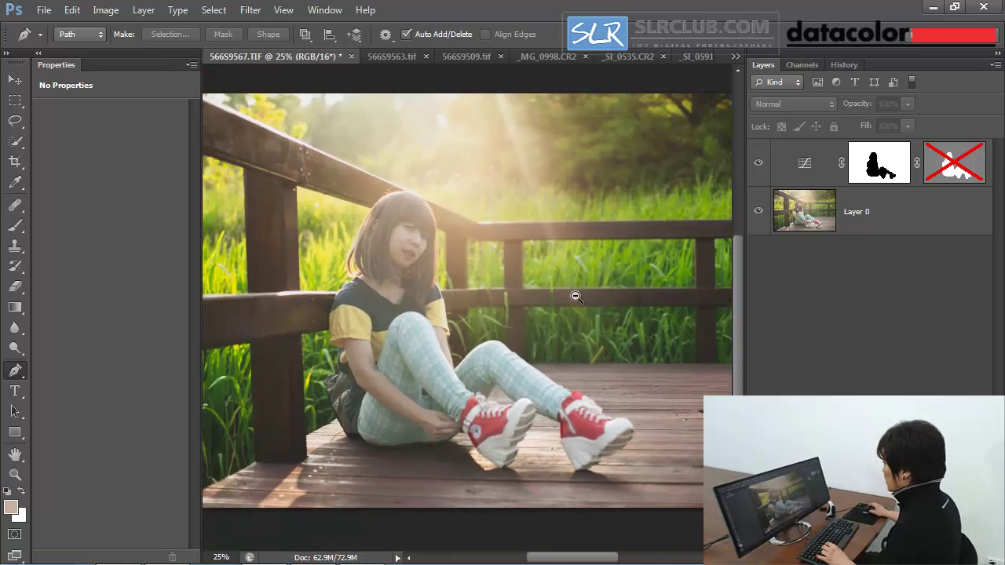
Open Gaussian Blur for the Curves 1 layer mask and frame the silhouette's edge in the preview at 33%.
left_click(885, 170)
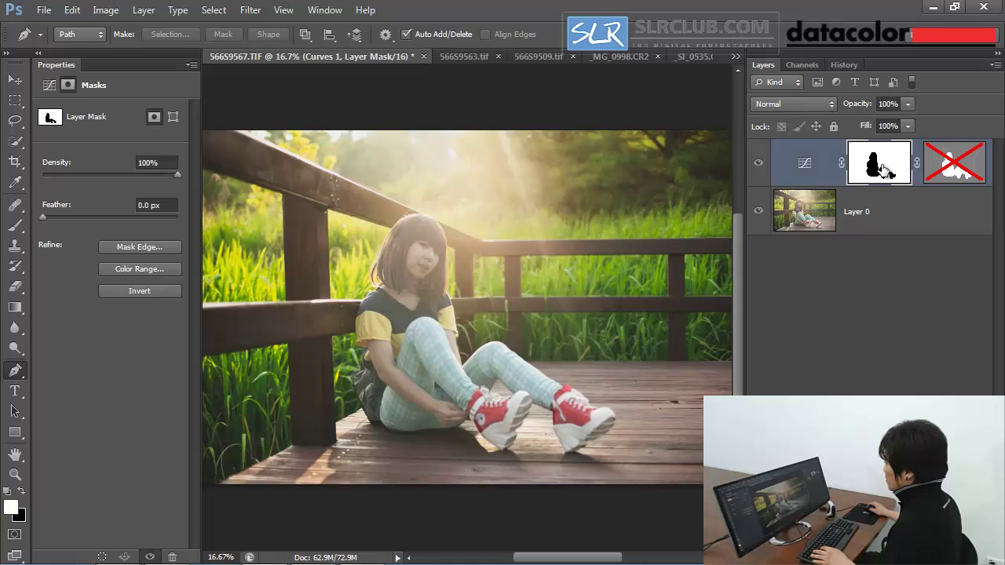
left_click(251, 10)
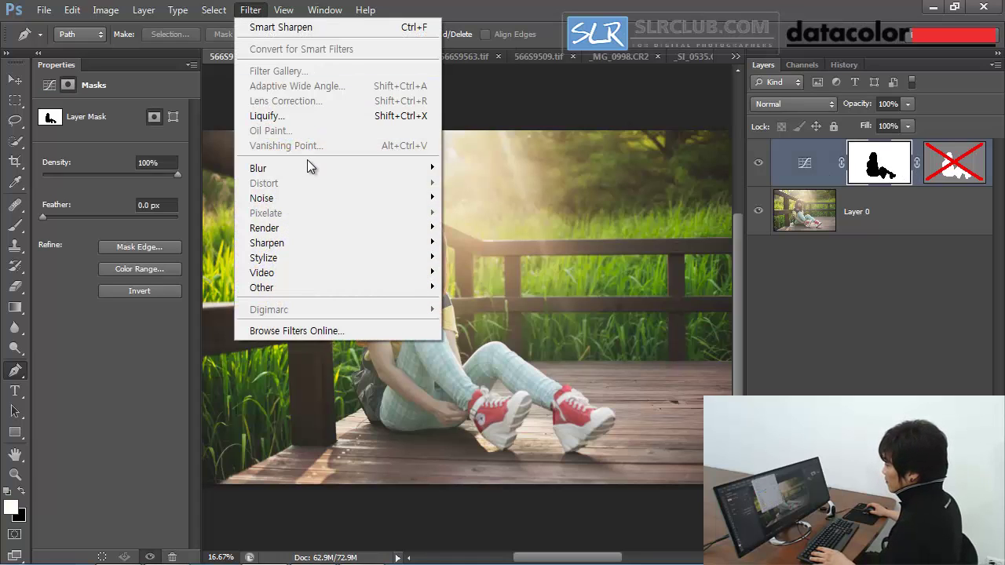
mouse_move(311, 166)
left_click(514, 278)
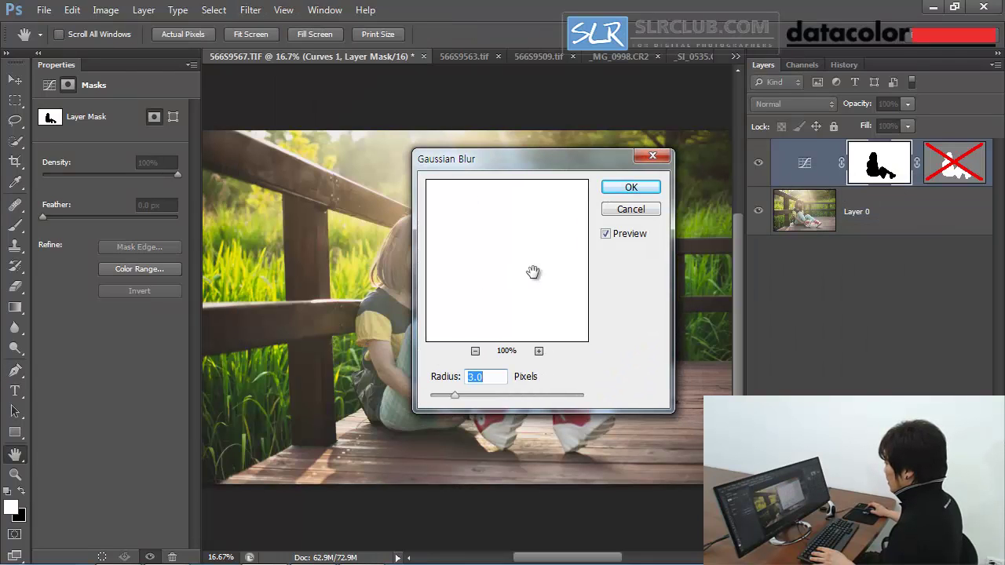
left_click(475, 351)
left_click(475, 351)
left_click(476, 351)
mouse_move(477, 269)
left_mouse_down()
mouse_move(523, 285)
mouse_move(513, 197)
mouse_move(503, 283)
mouse_move(487, 268)
left_mouse_up()
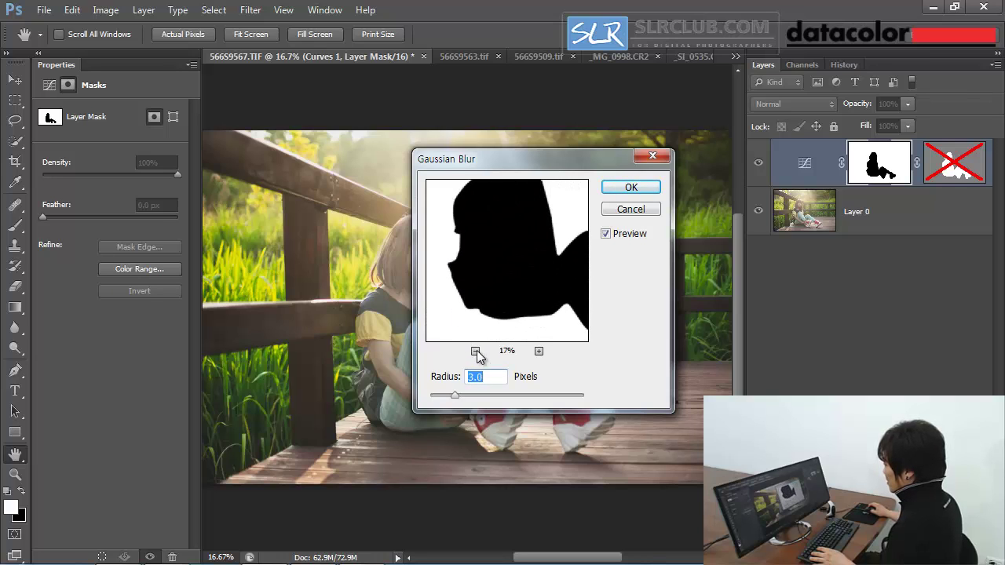
left_click(538, 351)
left_click_drag(505, 325, 507, 272)
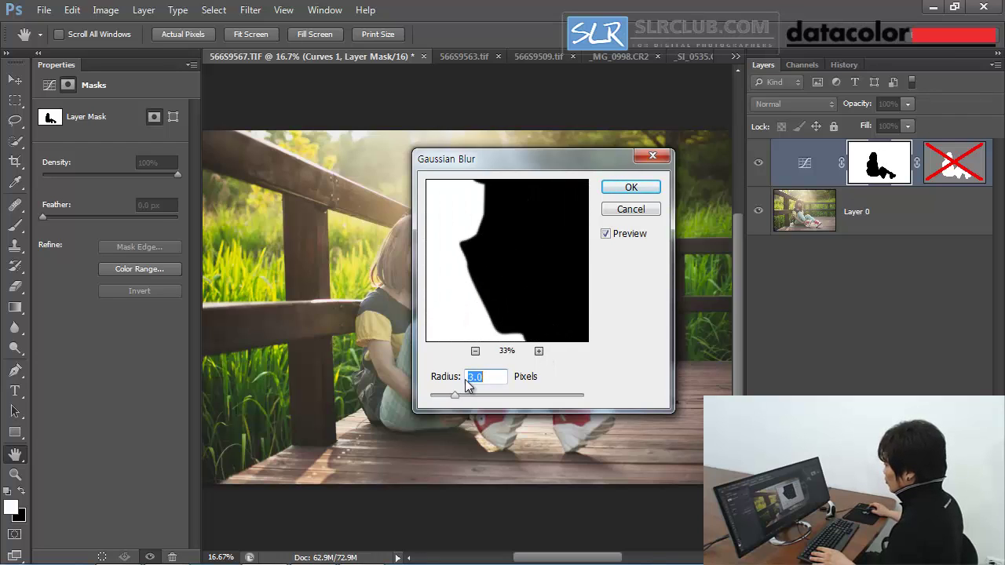
Compare small and large blur radii, and apply the Gaussian Blur to the layer mask with a 46.9-pixel radius.
left_click_drag(456, 399, 431, 396)
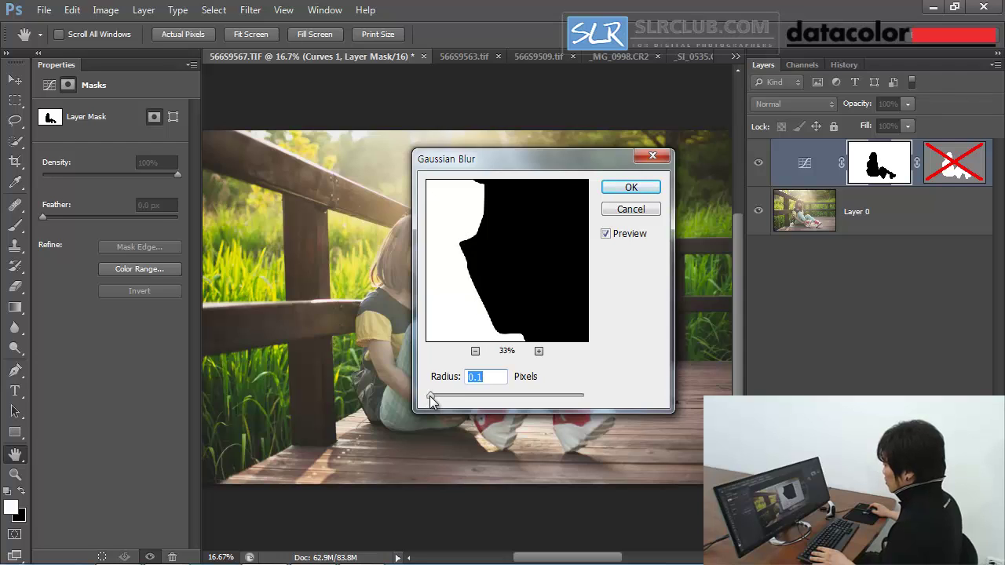
left_click_drag(430, 395, 506, 394)
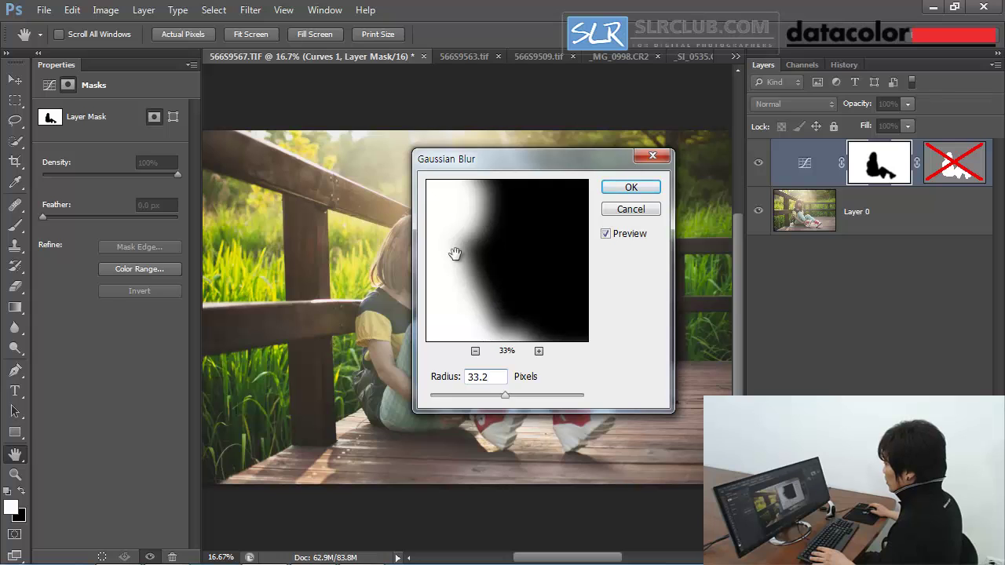
left_click(620, 193)
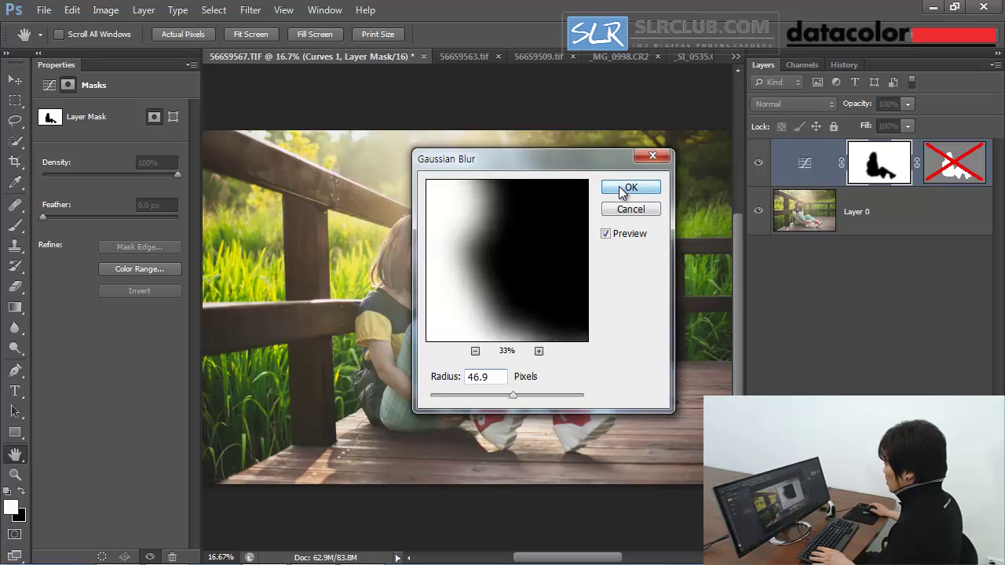
Examine the blurred mask transition around the girl's arm and bag at closer range, and undo the Gaussian Blur.
left_click(381, 367, "ctrl")
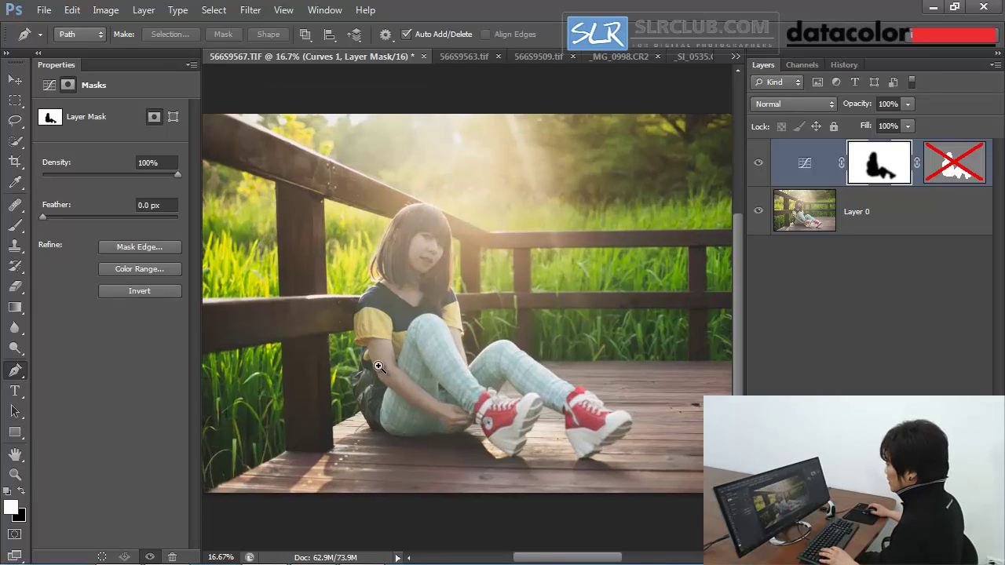
left_click_drag(452, 382, 485, 350)
left_click(394, 386, "ctrl")
left_click(394, 386, "ctrl")
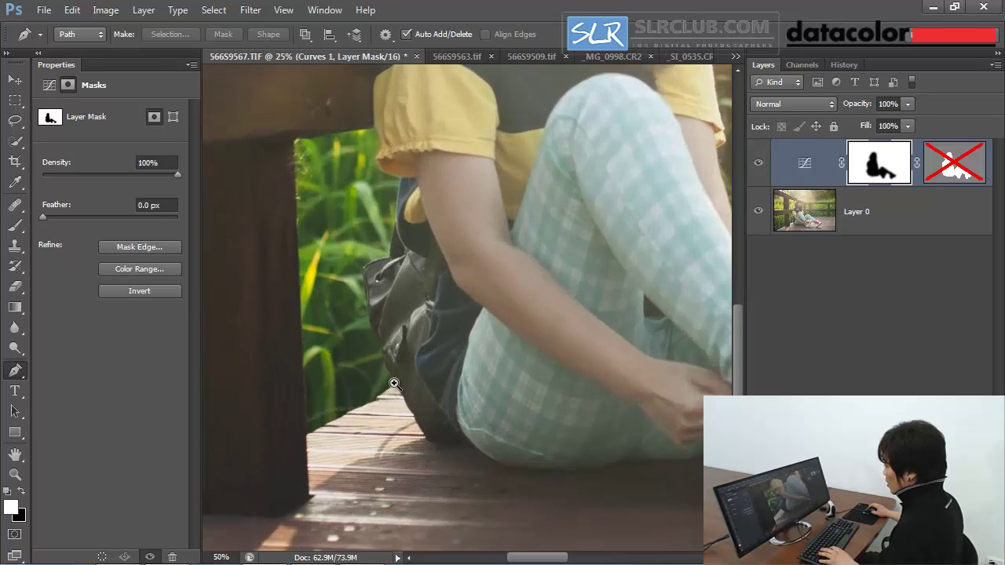
left_click(394, 385, "ctrl")
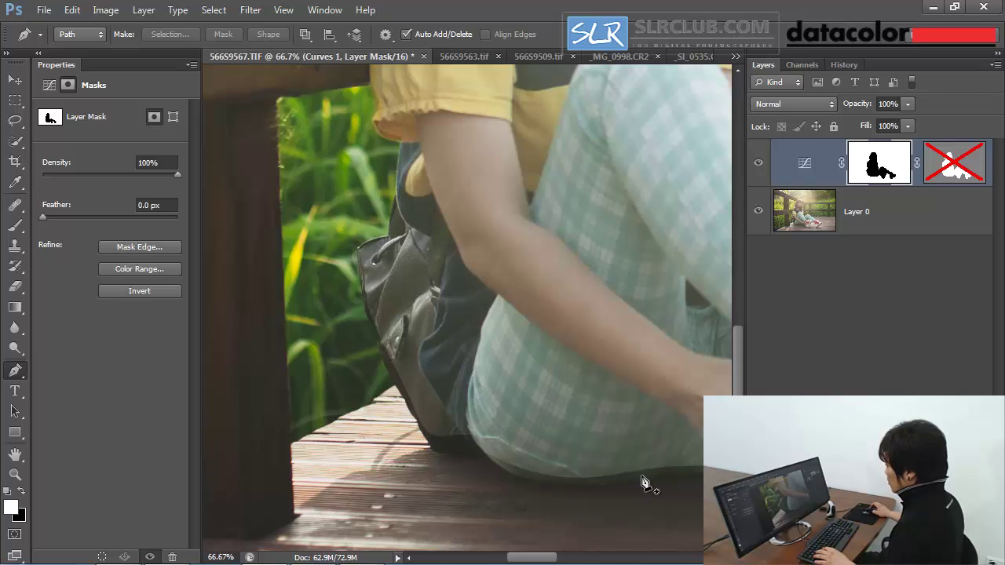
Examine the unblurred mask edge along the girl's sleeve, hair, legs and both shoes at 66.67% zoom.
left_click_drag(467, 176, 491, 305)
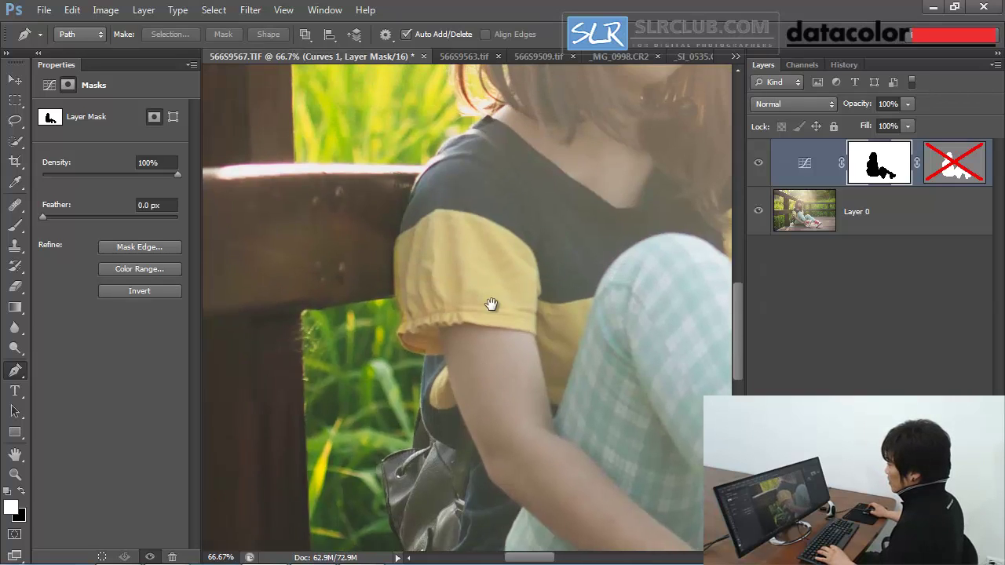
left_click_drag(609, 161, 462, 322)
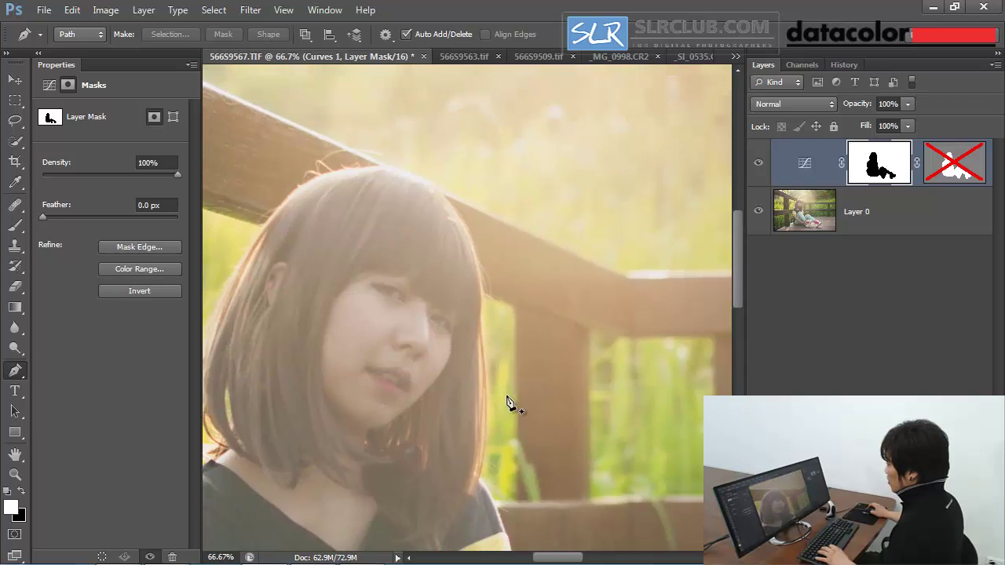
left_click_drag(548, 403, 456, 150)
left_click_drag(564, 542, 417, 358)
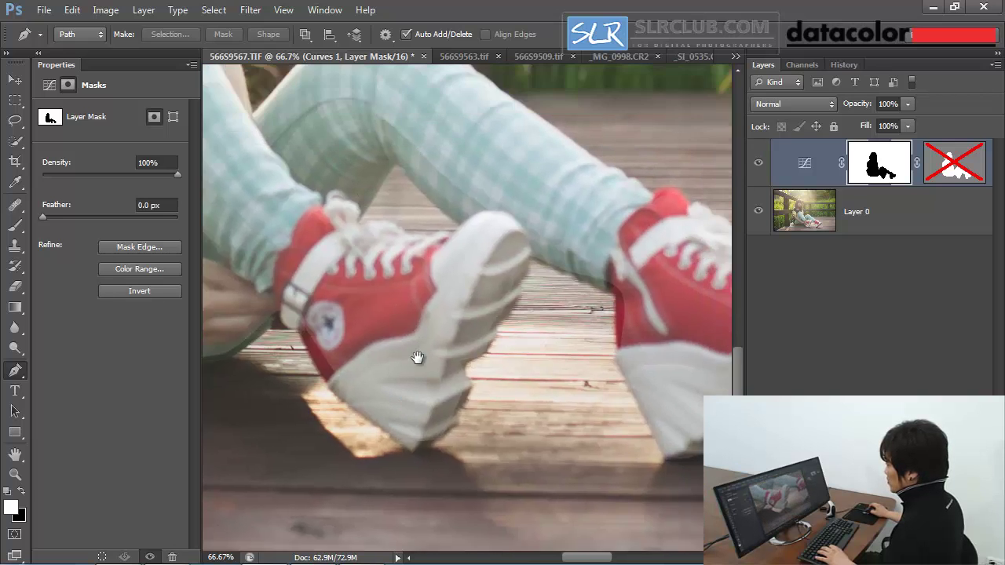
left_click_drag(502, 169, 384, 323)
left_click_drag(591, 408, 494, 289)
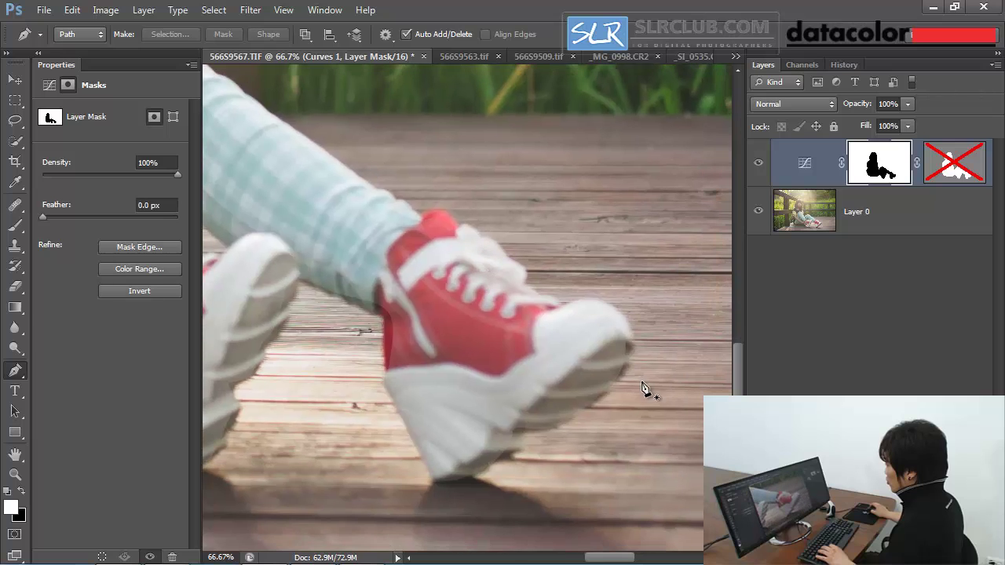
left_click_drag(374, 294, 561, 264)
left_click_drag(449, 239, 555, 350)
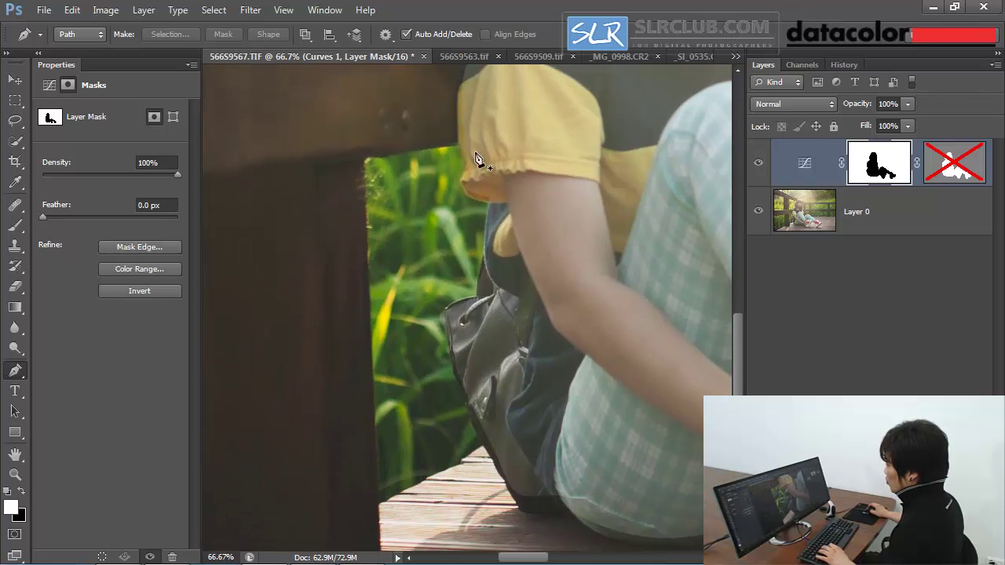
Apply Gaussian Blur to the Curves 1 layer mask with a radius somewhat smaller than 46.9 pixels.
left_click(251, 9)
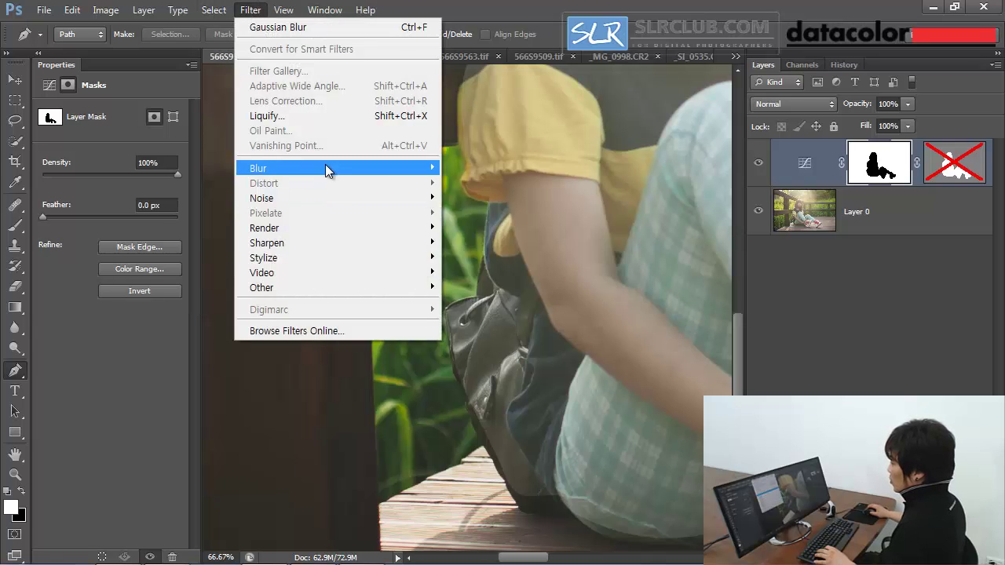
mouse_move(326, 167)
left_click(488, 278)
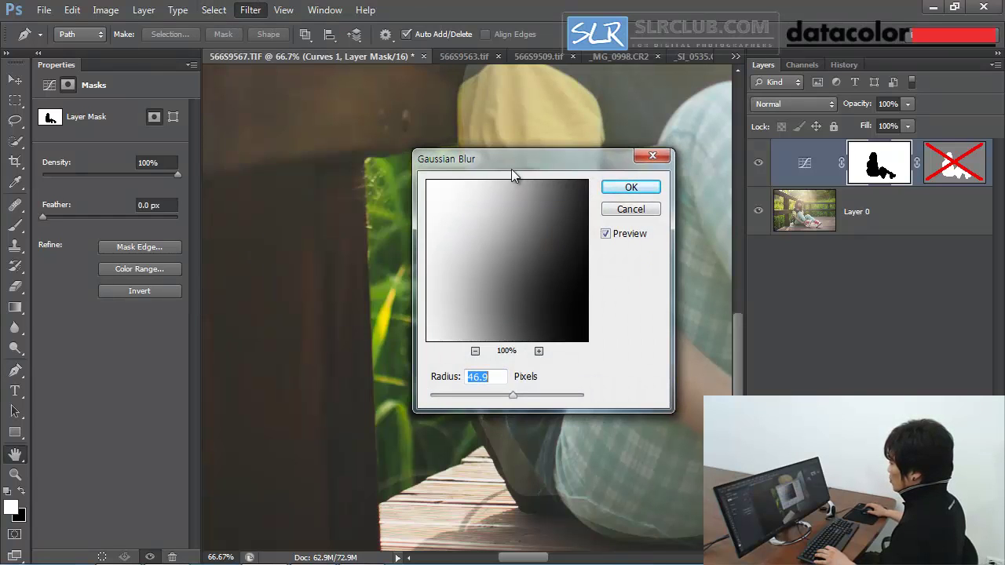
mouse_move(498, 393)
left_mouse_down()
mouse_move(514, 393)
mouse_move(503, 394)
left_mouse_up()
left_click(630, 187)
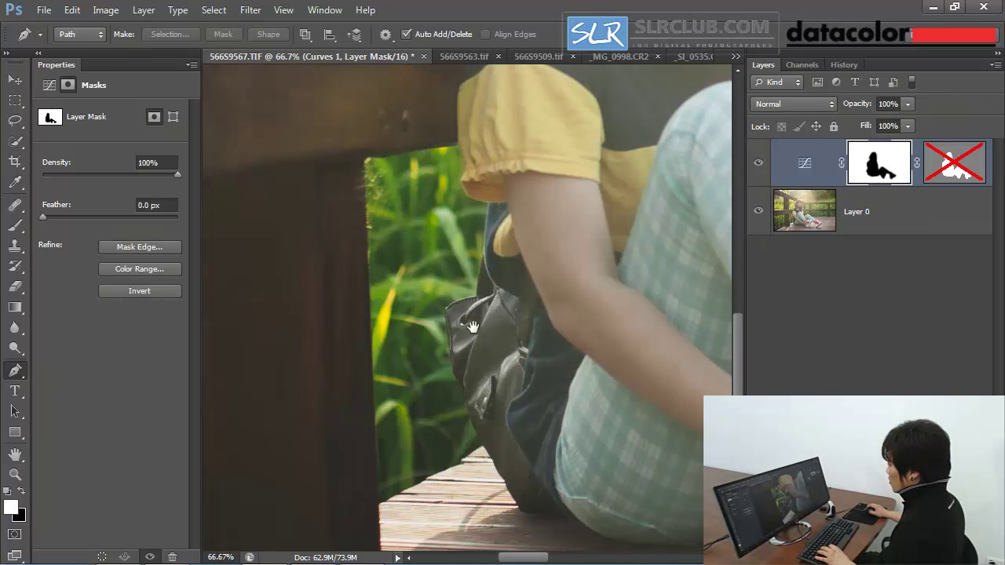
Hide the Curves 1 layer and add a second Curves adjustment layer above it.
left_click_drag(471, 326, 619, 309)
left_click(623, 316, "alt")
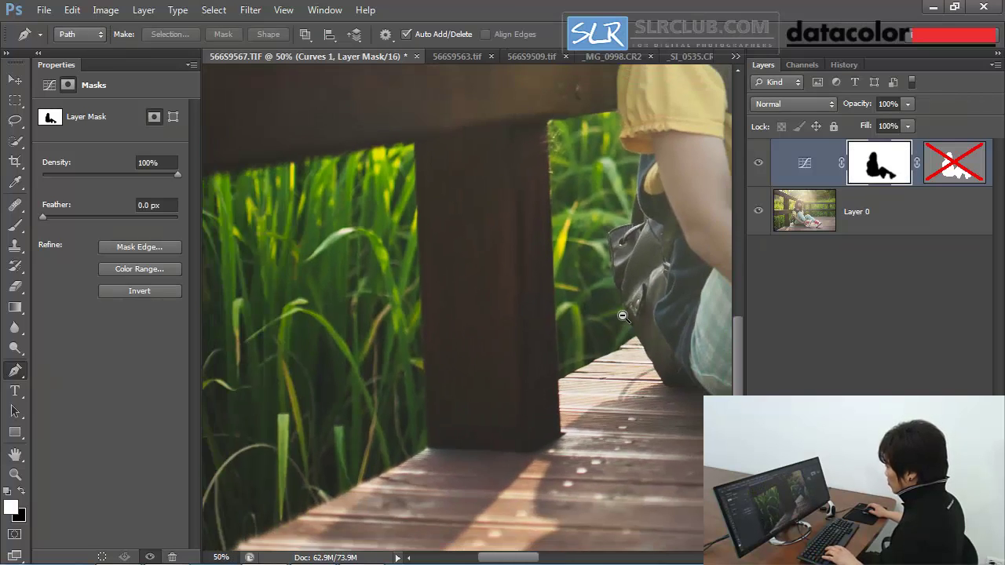
left_click(622, 315, "alt")
left_click(606, 342, "alt")
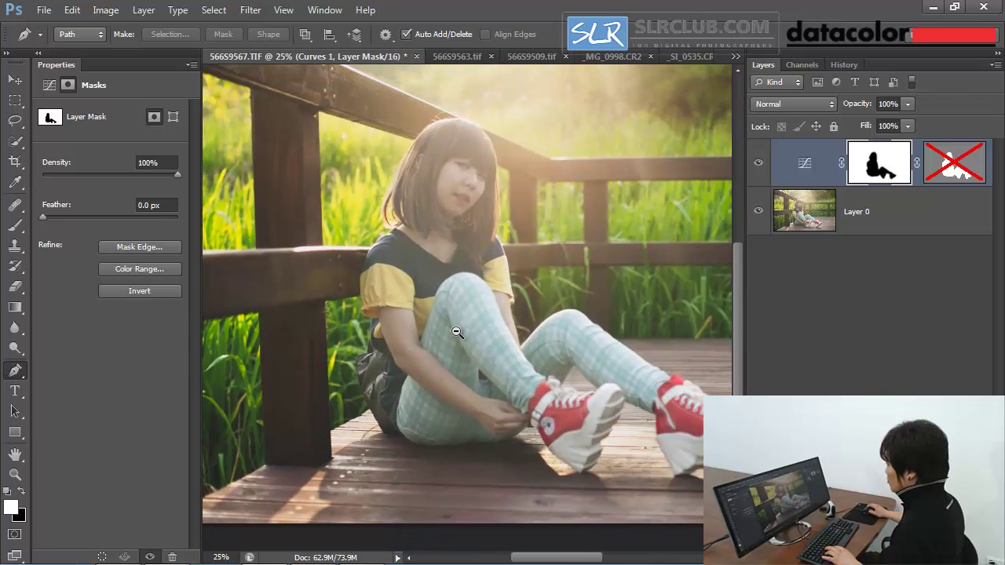
left_click(457, 333, "alt")
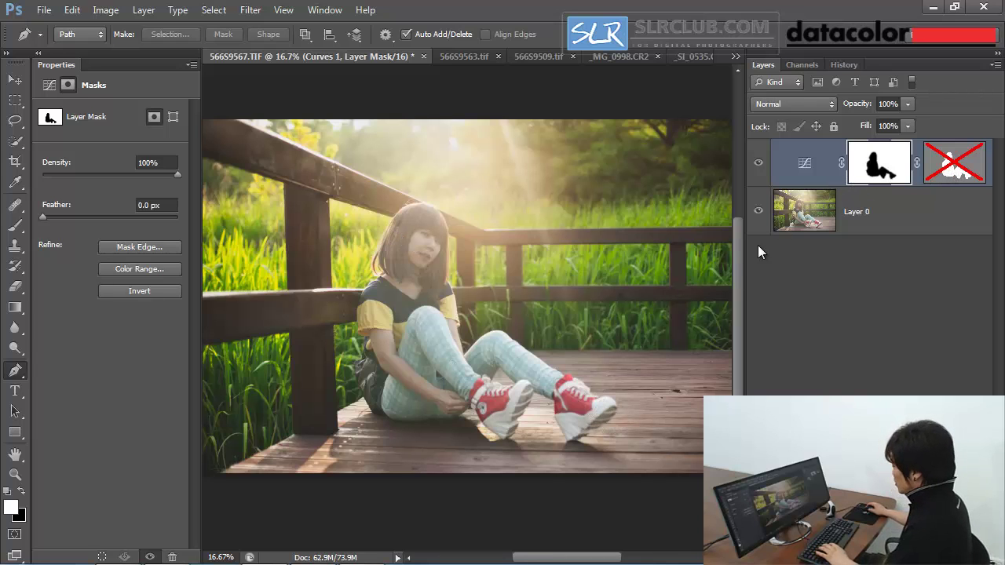
left_click(758, 163)
left_click(915, 557)
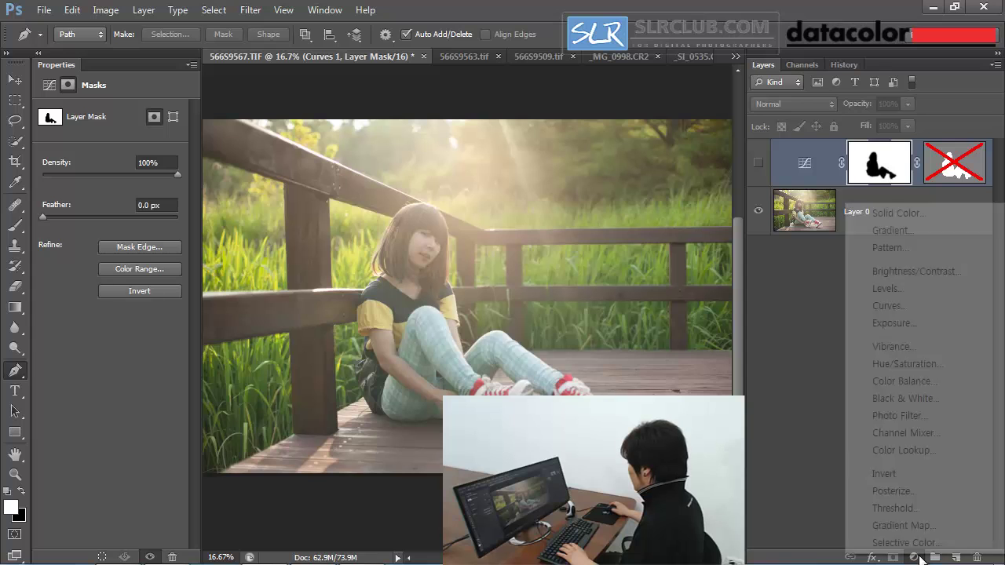
left_click(927, 308)
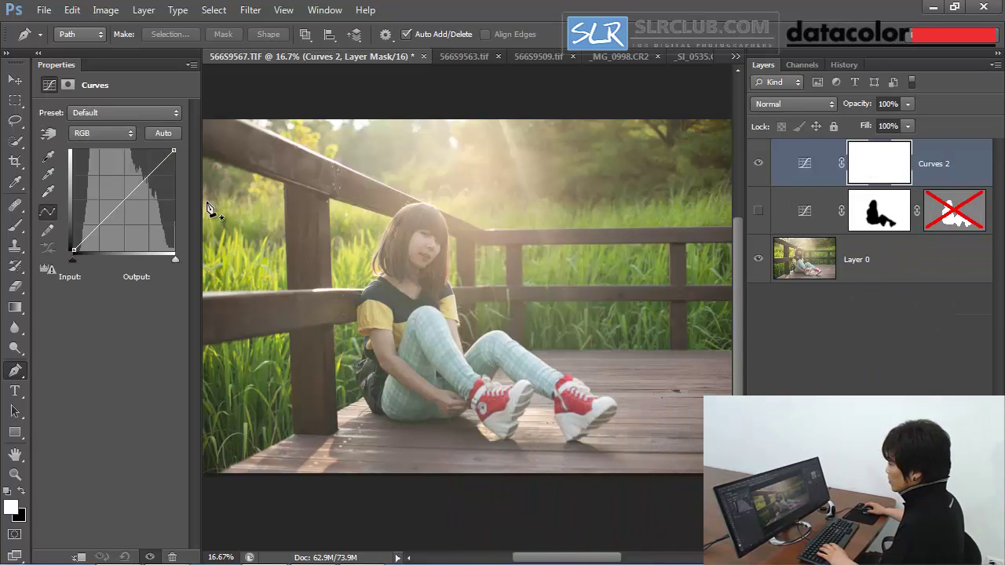
Darken the Curves 2 shadows with a point at input 88, output 50, lower the white point, and raise the black point to output 14.
left_click(140, 191)
left_click(109, 230)
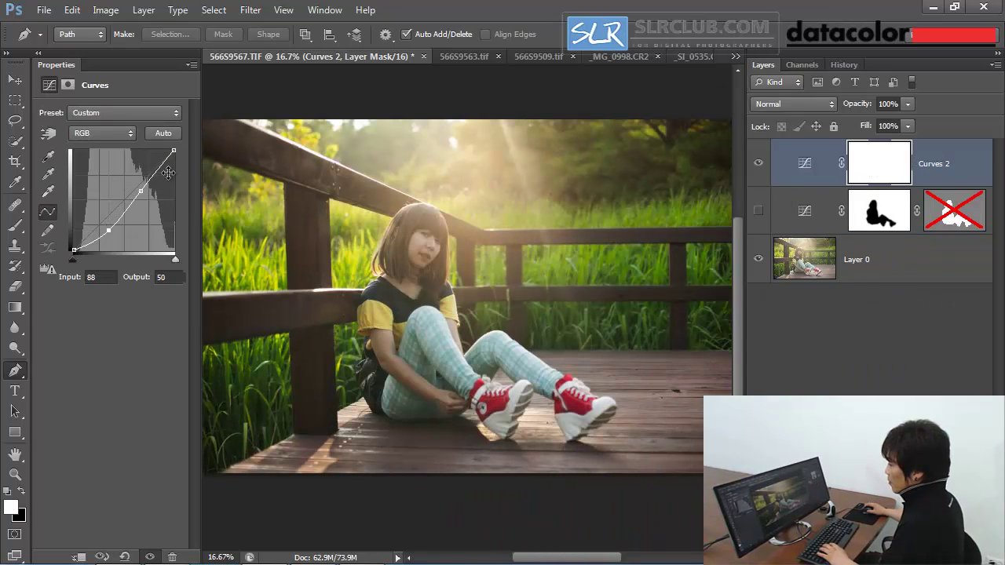
left_click_drag(168, 173, 168, 181)
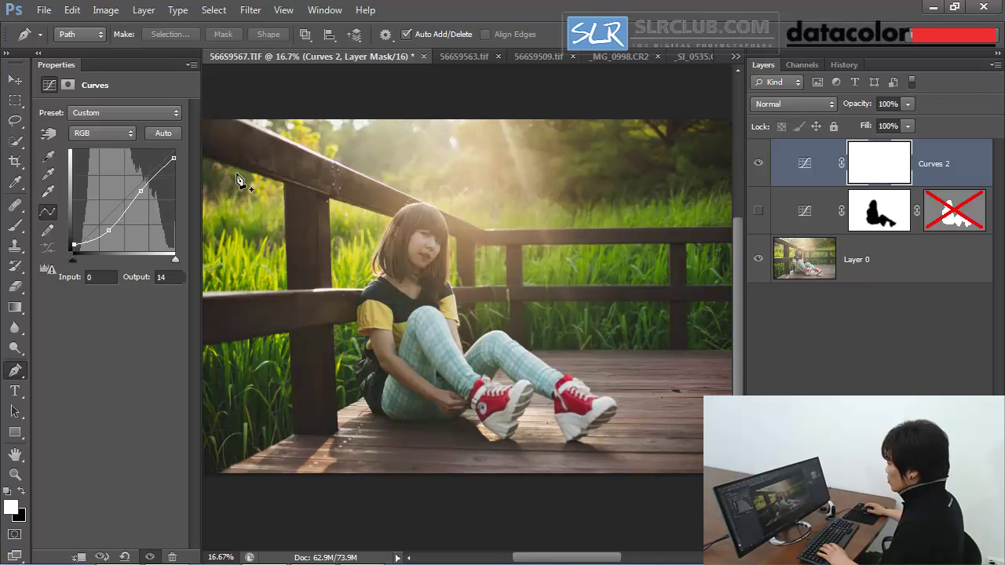
Paint black over the girl's figure on the Curves 2 layer mask with a soft brush at 90% opacity and 50% flow.
left_click(883, 165)
key("b")
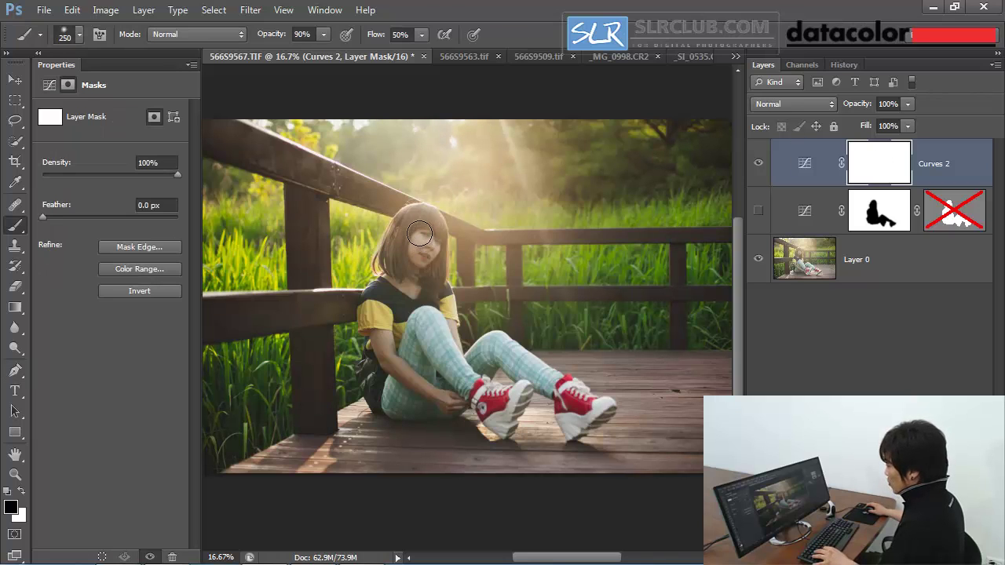
key("x")
key("bracketright")
key("bracketright")
mouse_move(419, 256)
left_mouse_down()
mouse_move(372, 325)
mouse_move(386, 365)
mouse_move(380, 394)
mouse_move(413, 410)
mouse_move(431, 366)
mouse_move(432, 386)
mouse_move(458, 388)
mouse_move(498, 350)
mouse_move(563, 390)
mouse_move(574, 422)
mouse_move(599, 409)
mouse_move(477, 393)
mouse_move(501, 424)
mouse_move(512, 401)
mouse_move(496, 399)
mouse_move(431, 336)
left_mouse_up()
key("bracketleft")
key("bracketleft")
key("bracketleft")
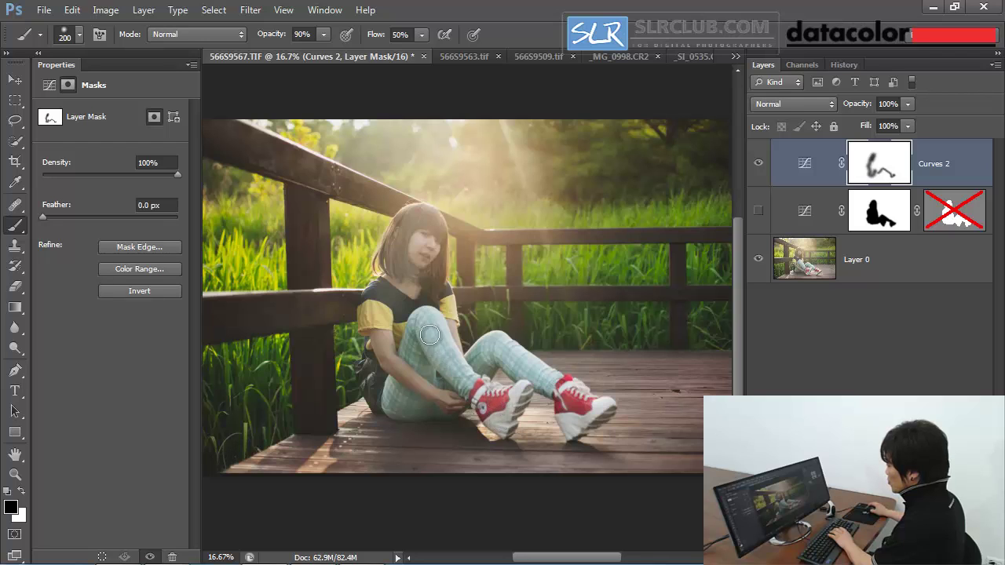
Enlarge the brush to 400 pixels and paint more of the girl's body black on the Curves 2 layer mask.
key("bracketright")
key("bracketright")
key("bracketright")
mouse_move(422, 388)
left_mouse_down()
mouse_move(443, 400)
mouse_move(454, 383)
mouse_move(419, 323)
mouse_move(428, 249)
mouse_move(435, 296)
left_mouse_up()
Compare the painted Curves 2 mask with the blurred Curves 1 mask on their own, and return to the image with the Curves 2 mask selected.
left_click(455, 299)
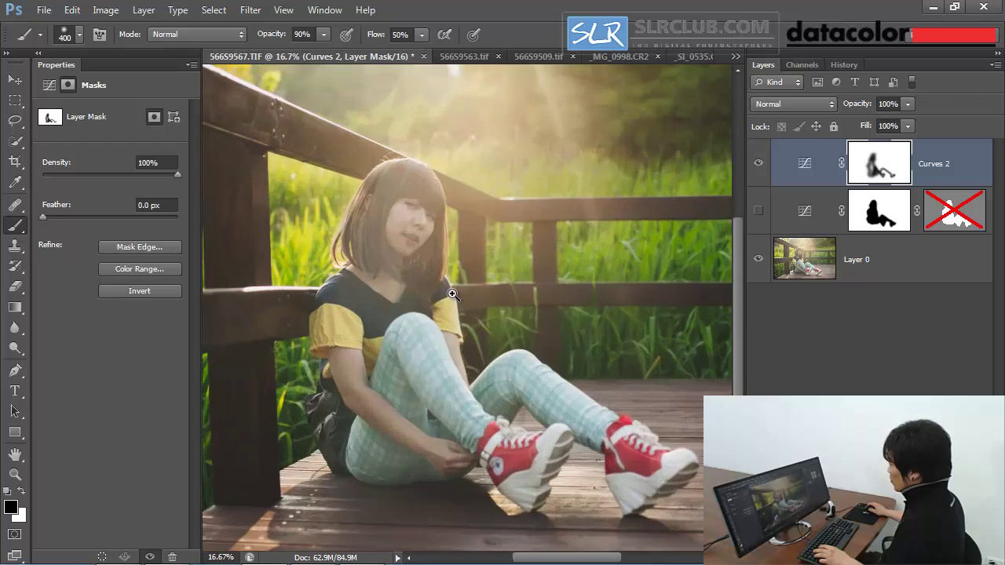
left_click(870, 167, "alt")
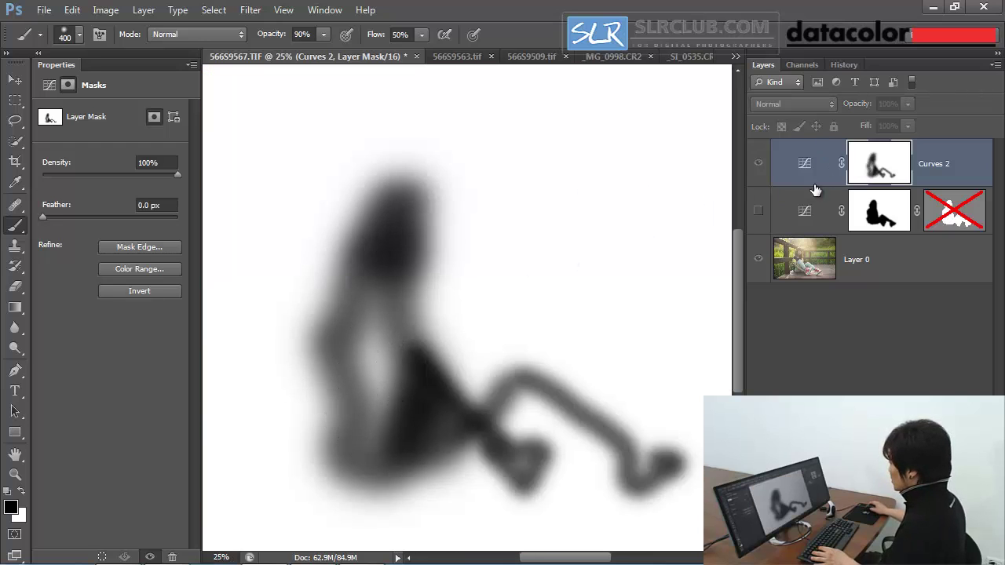
left_click(759, 164)
left_click(870, 210, "alt")
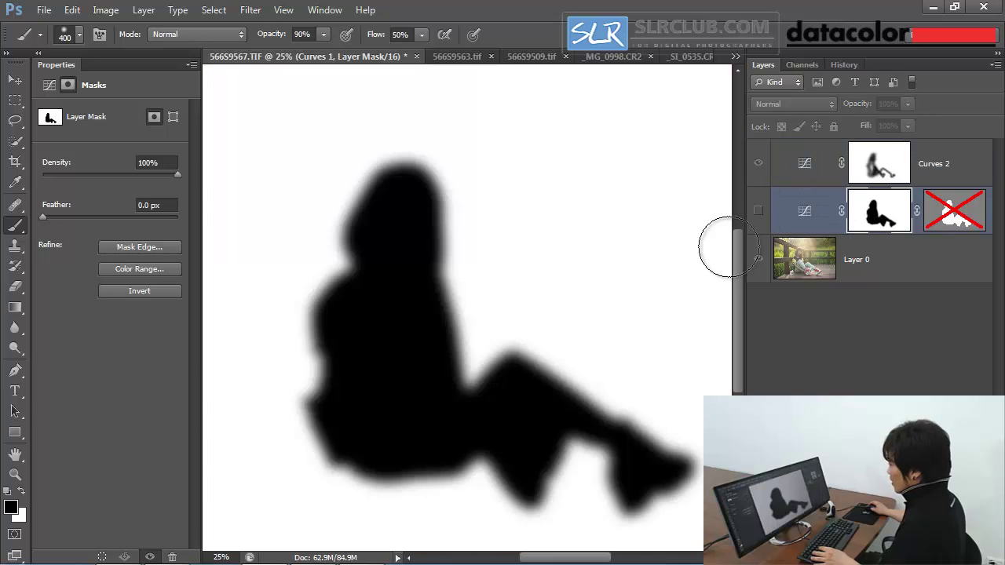
scroll(475, 359, "down", 2)
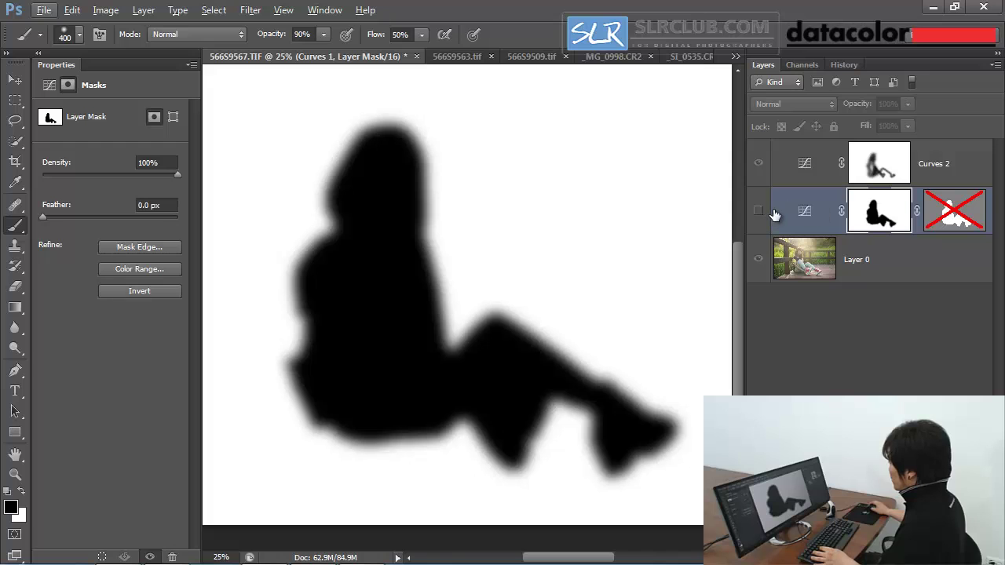
left_click(878, 165)
Examine how the brushed Curves 2 mask blends the girl into the darkened background, alternating between 16.67% and 25% zoom.
left_click_drag(482, 253, 543, 304)
left_click_drag(598, 273, 561, 252)
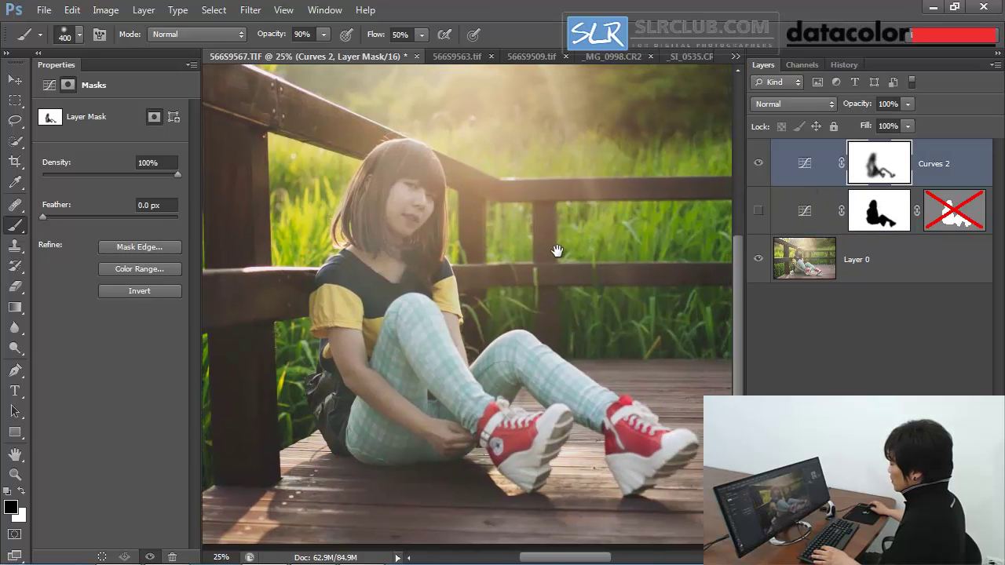
left_click(446, 268, "alt")
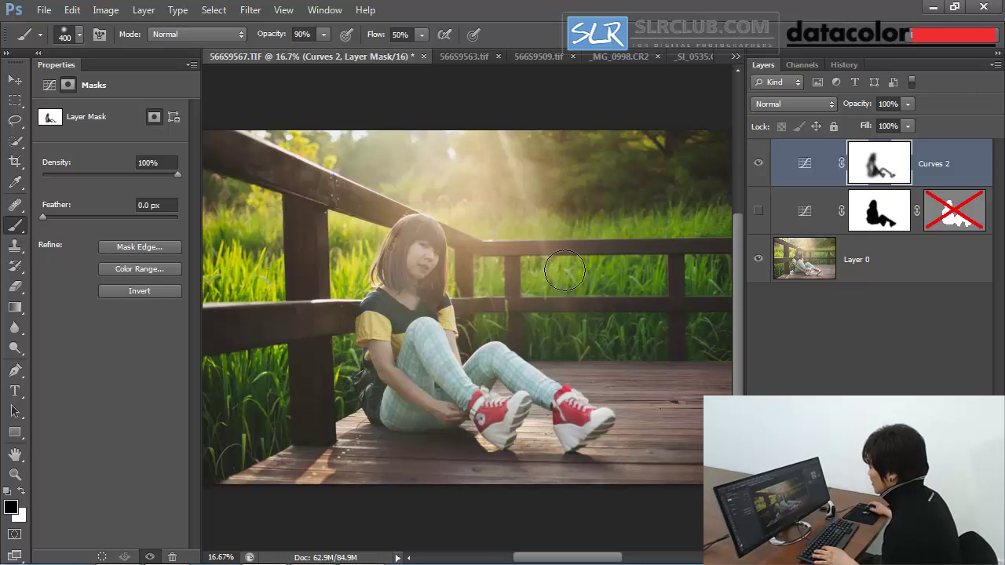
left_click(442, 258, "ctrl")
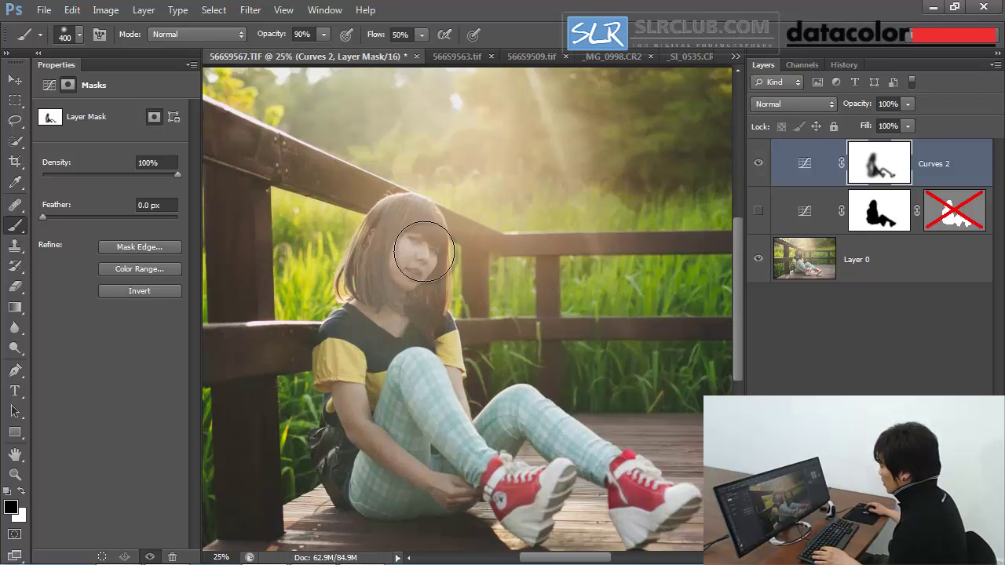
left_click_drag(538, 403, 480, 321)
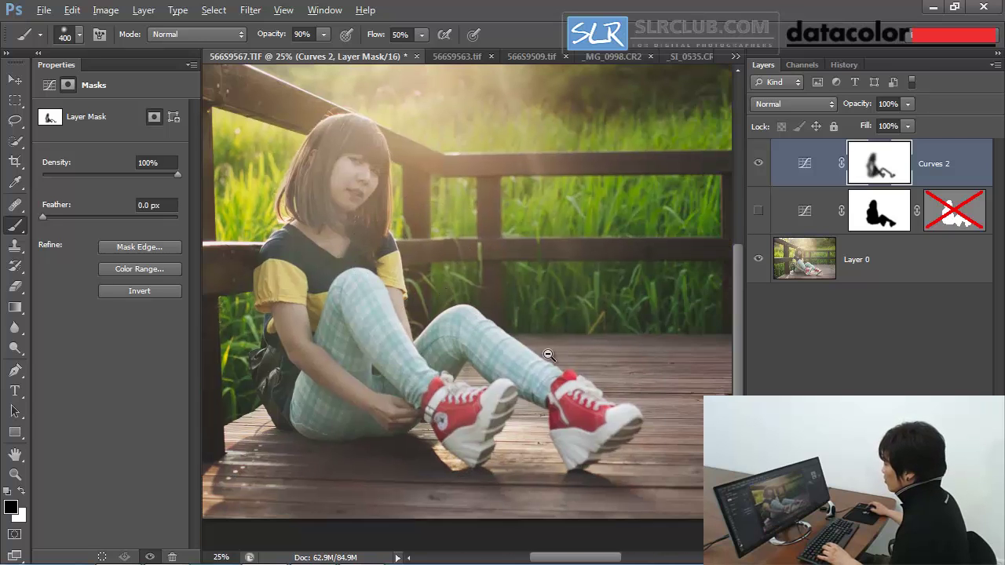
left_click(548, 356, "alt")
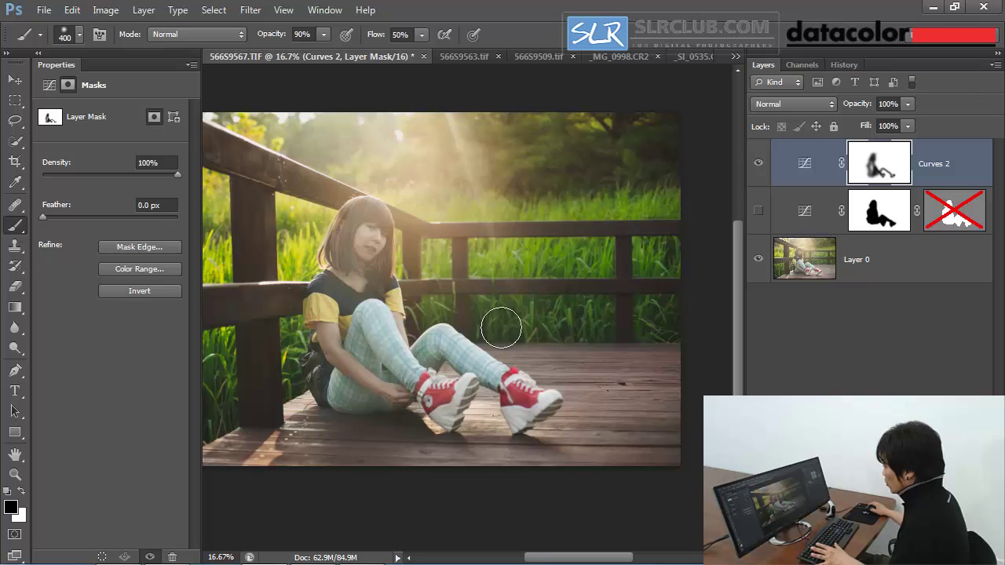
left_click(415, 269, "ctrl")
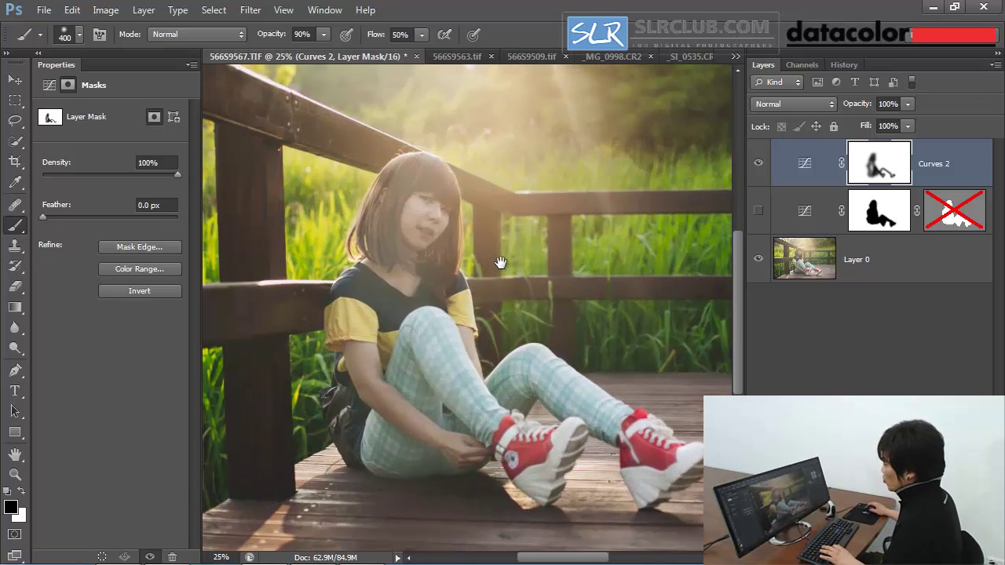